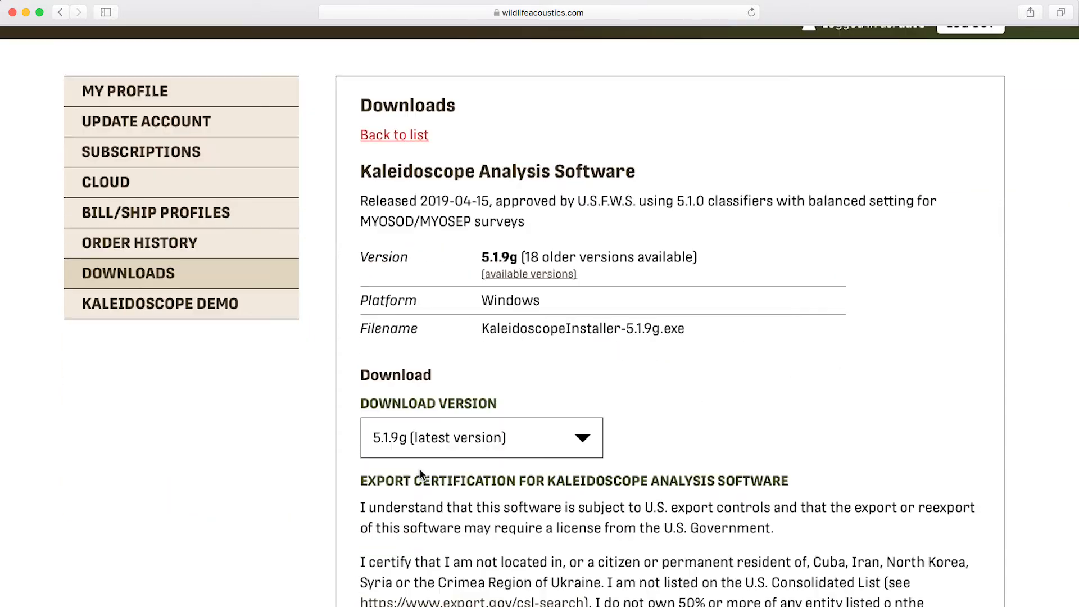
Review the Kaleidoscope download page and the feature overview on the Kaleidoscope Pro product page.
scroll(420, 474, "down", 4)
scroll(422, 474, "down", 2)
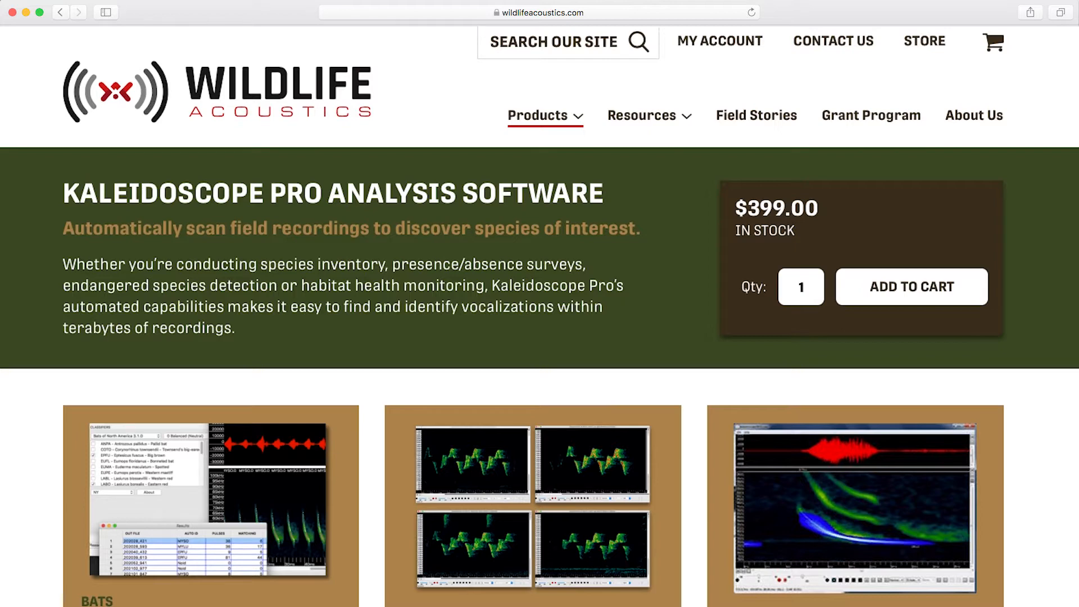
scroll(540, 315, "down", 10)
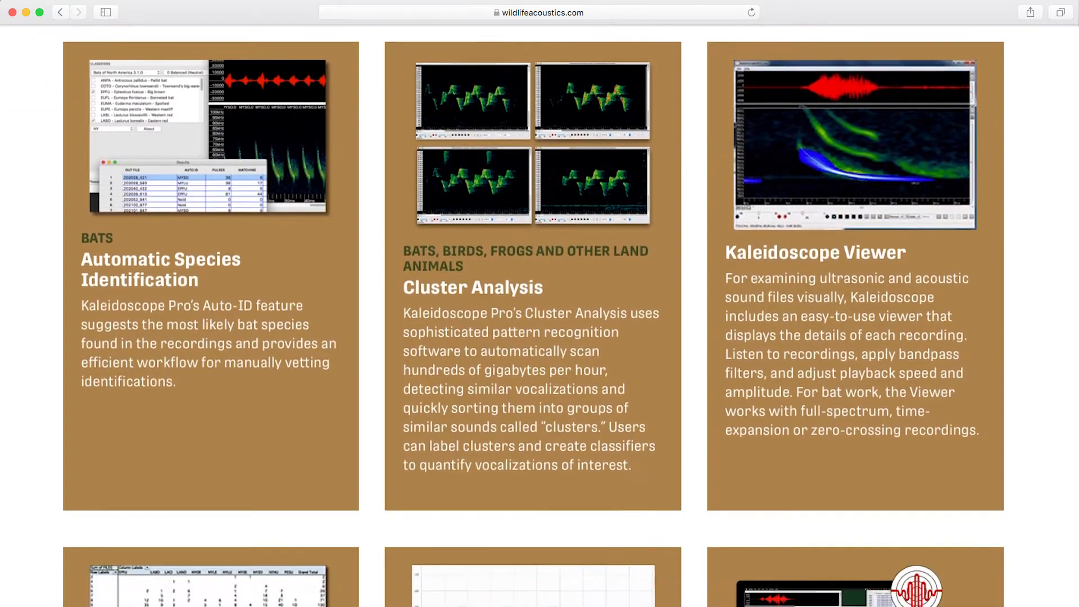
scroll(539, 315, "down", 7)
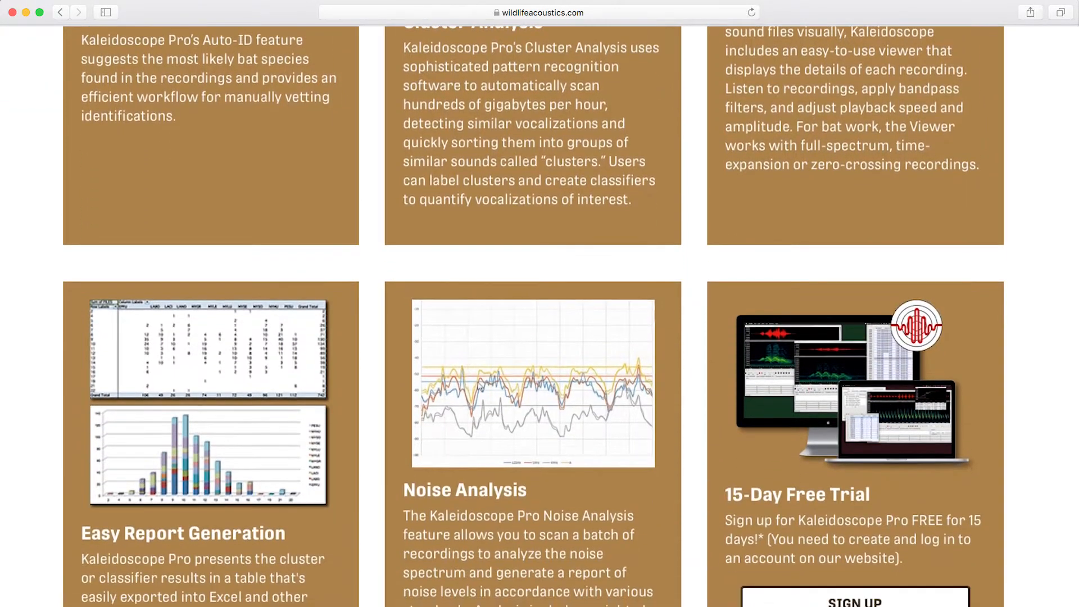
scroll(539, 315, "up", 9)
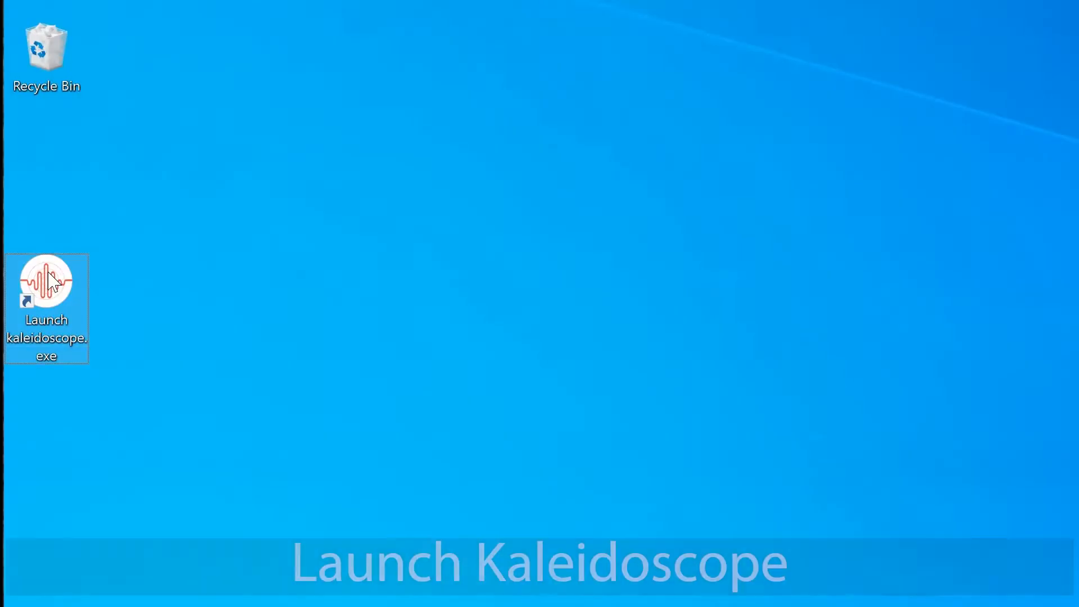
Launch Kaleidoscope Pro from the desktop and set its defaults to Bat Analysis Mode.
double_click(49, 276)
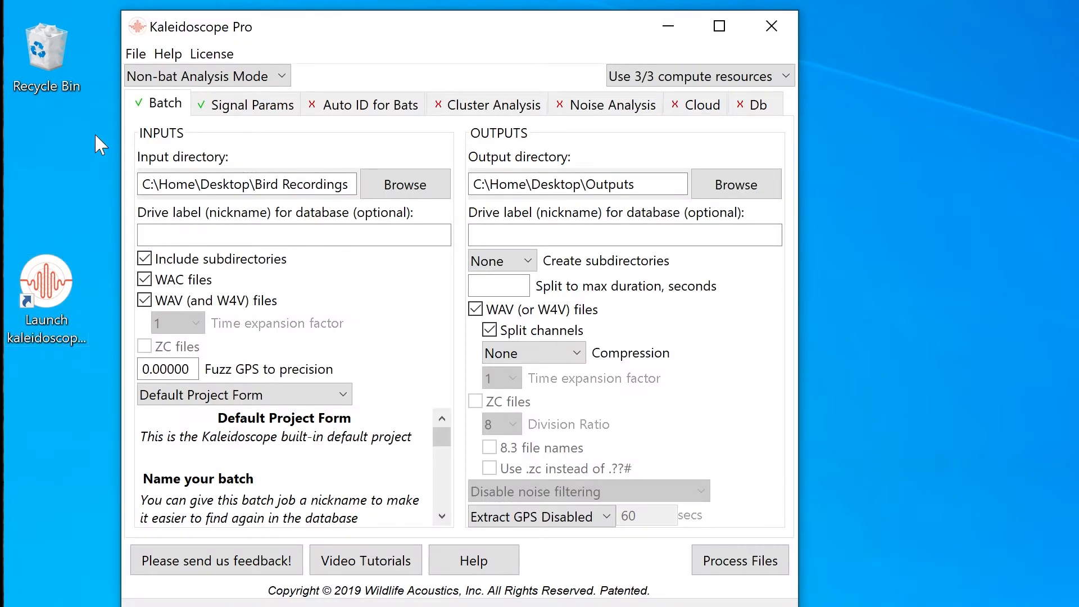
left_click(135, 54)
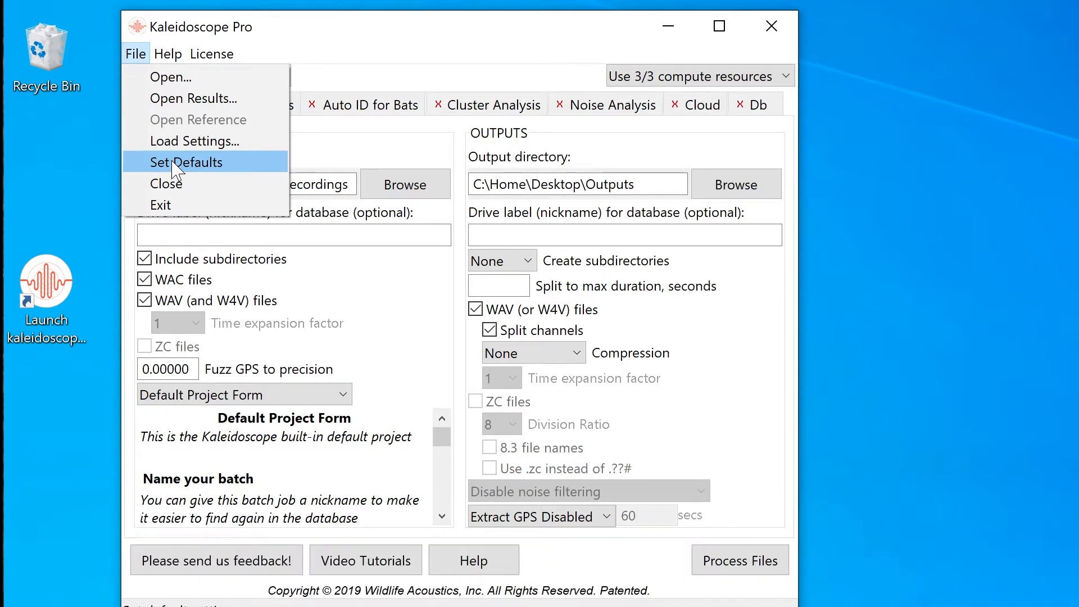
left_click(174, 163)
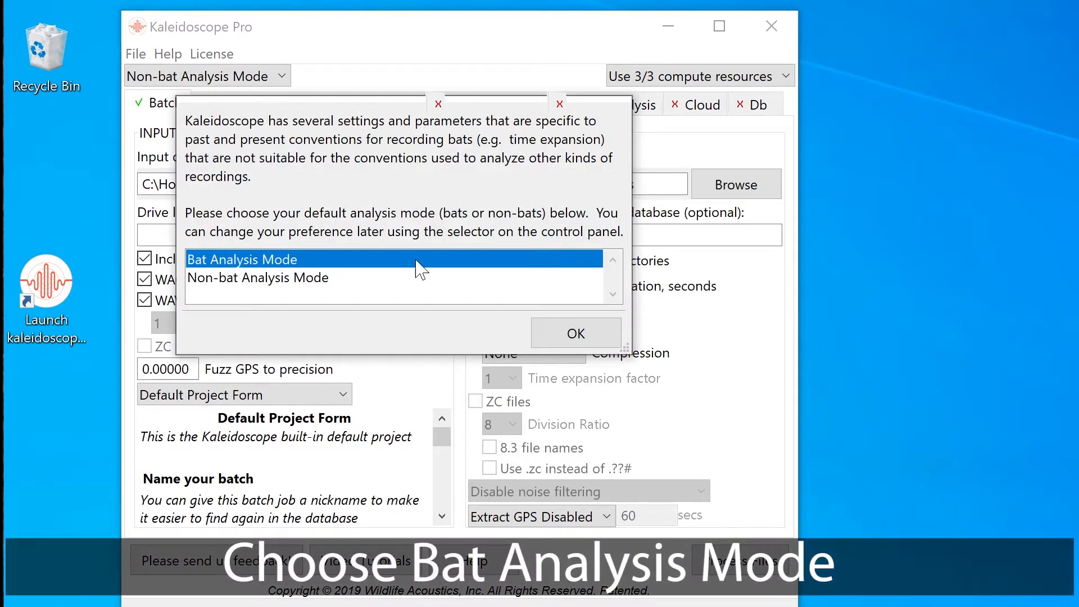
left_click(576, 336)
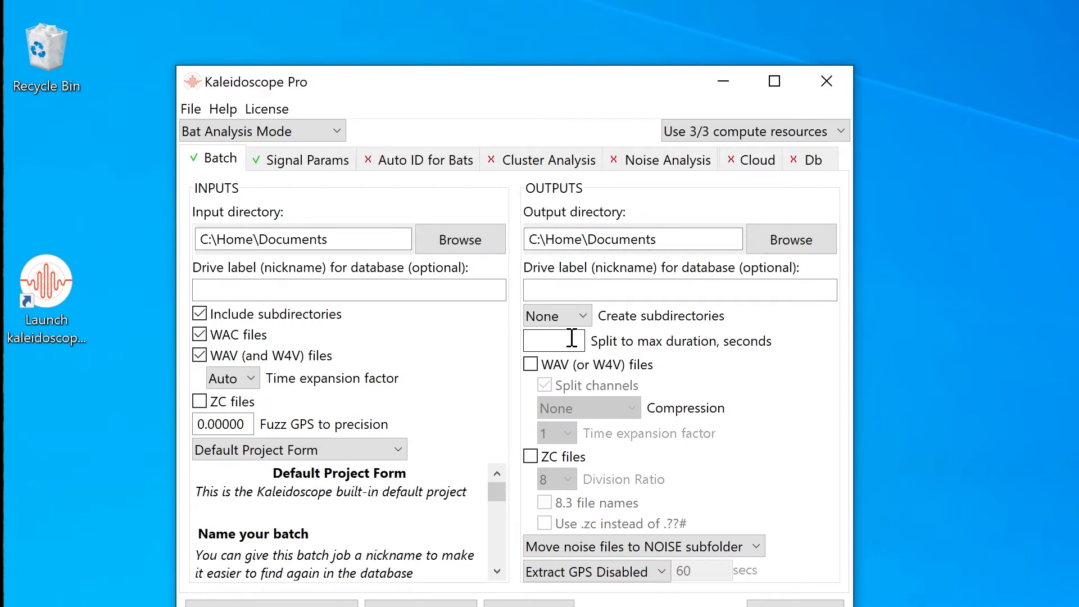
Open the recording EPTFUS_20190421_195631 from the ViewerExamples folder in the viewer.
left_click(190, 109)
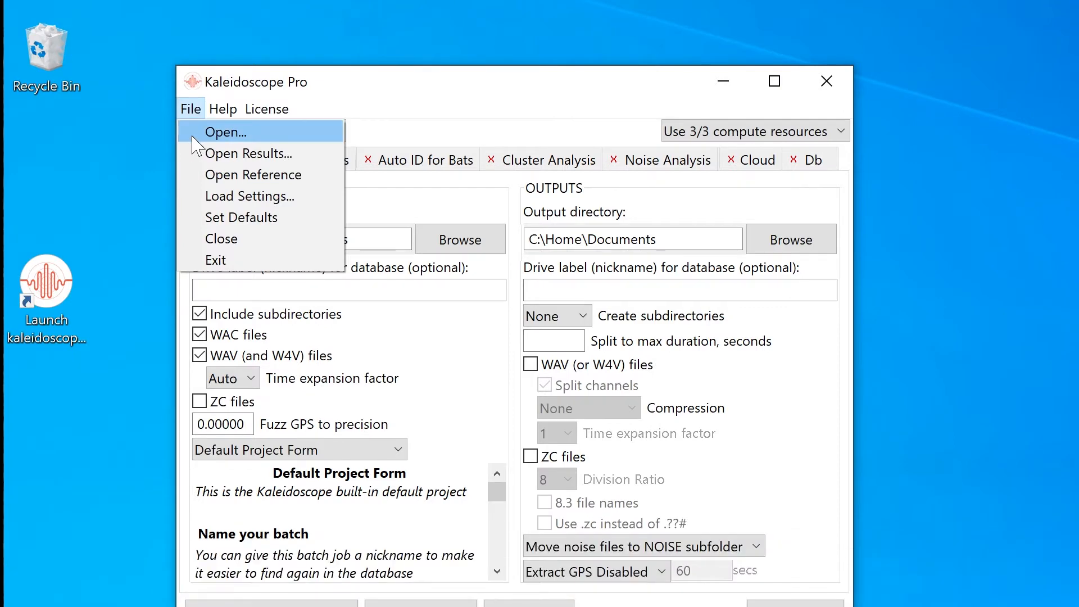
left_click(193, 138)
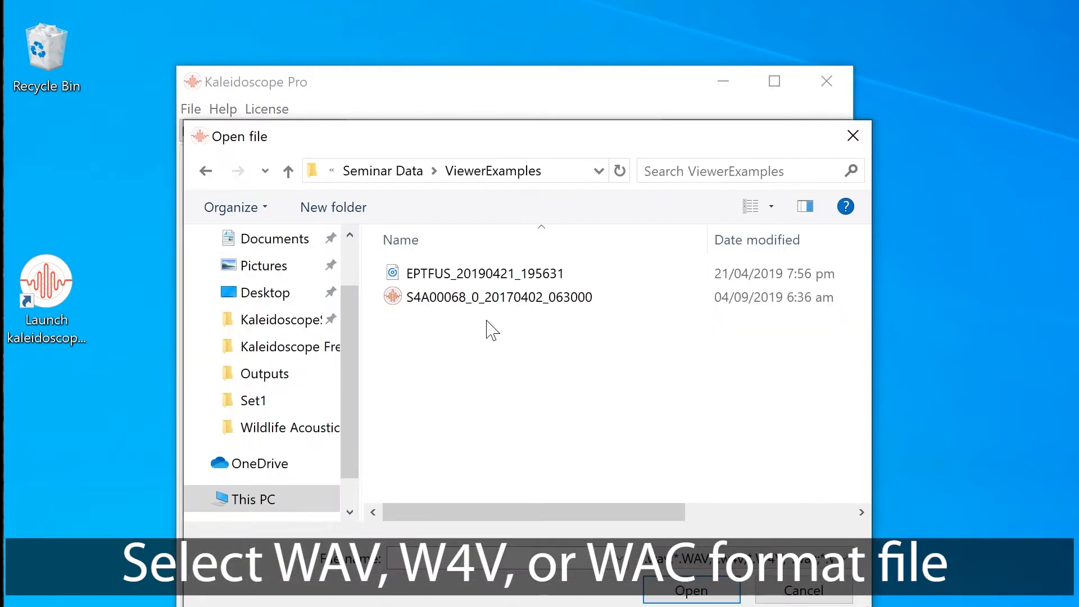
double_click(490, 275)
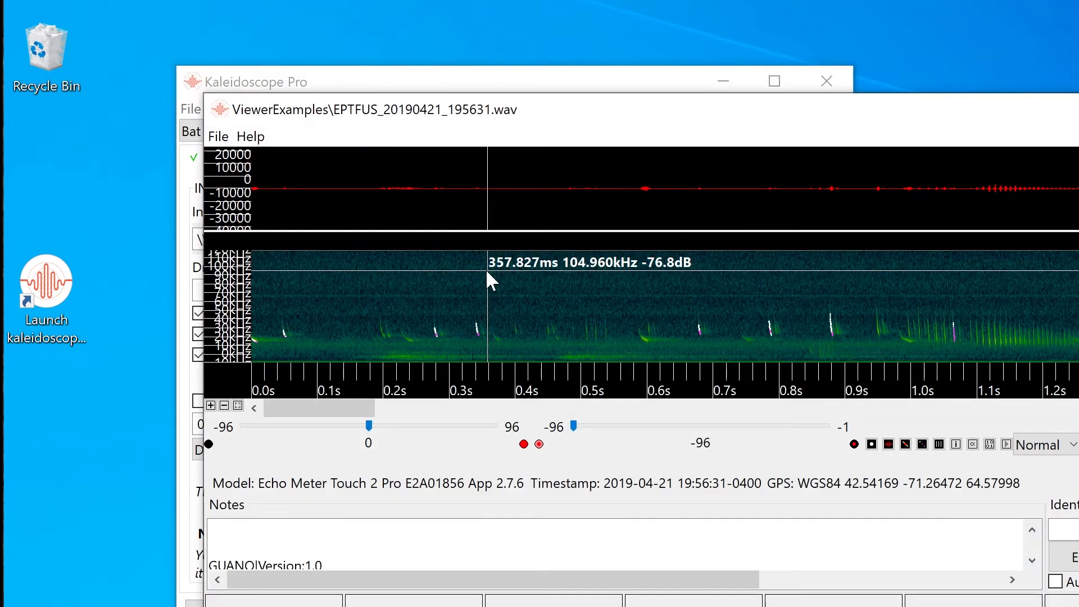
Move the recording's viewer window into the desktop corner, enlarge it, and make the waveform pane taller.
left_click_drag(561, 119, 442, 1)
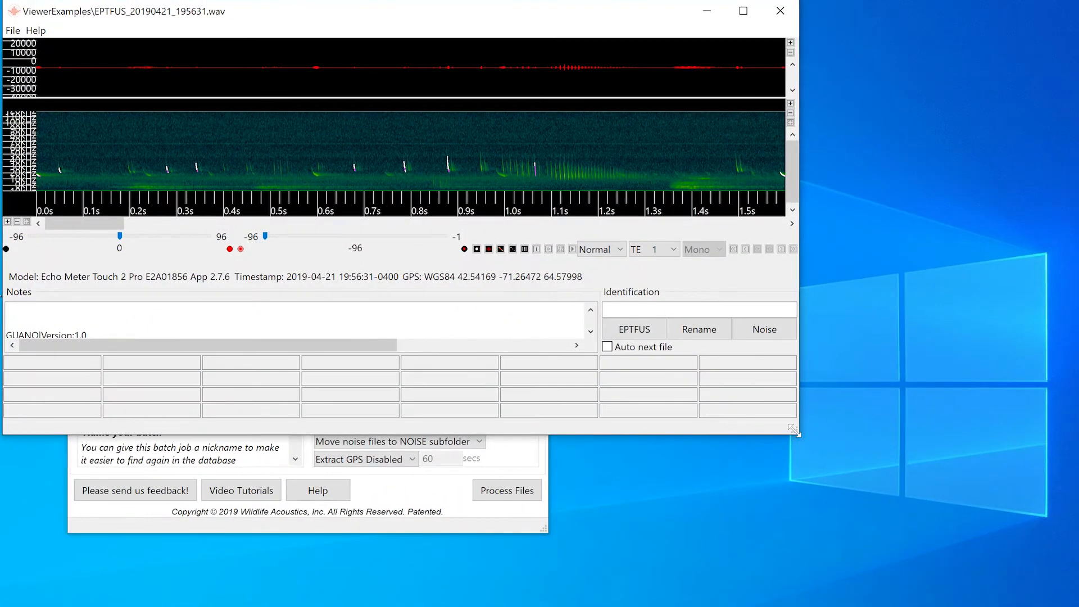
left_click_drag(796, 432, 825, 606)
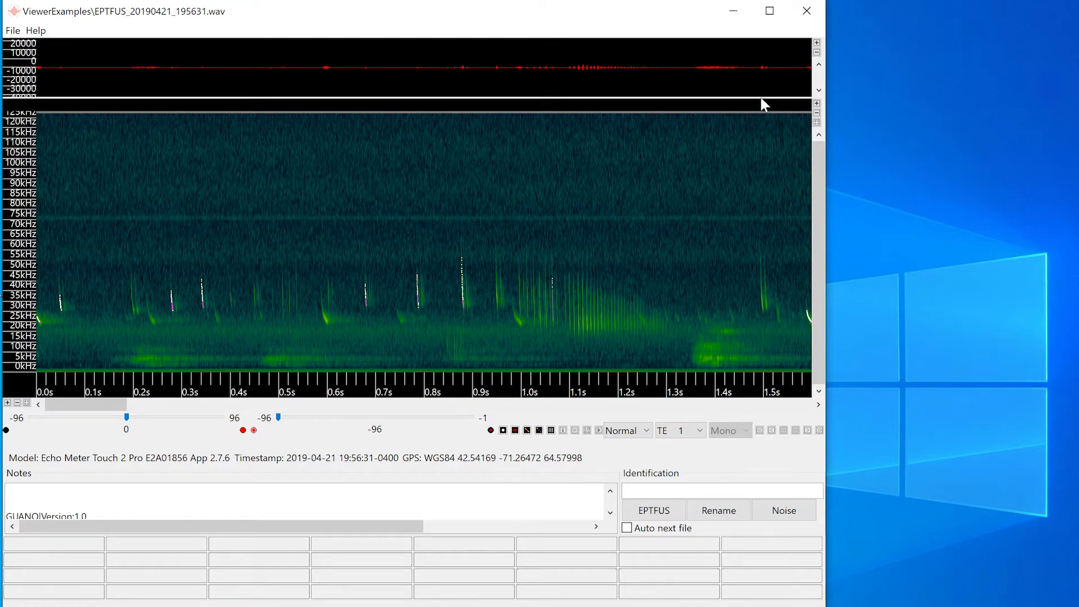
left_click_drag(761, 99, 756, 162)
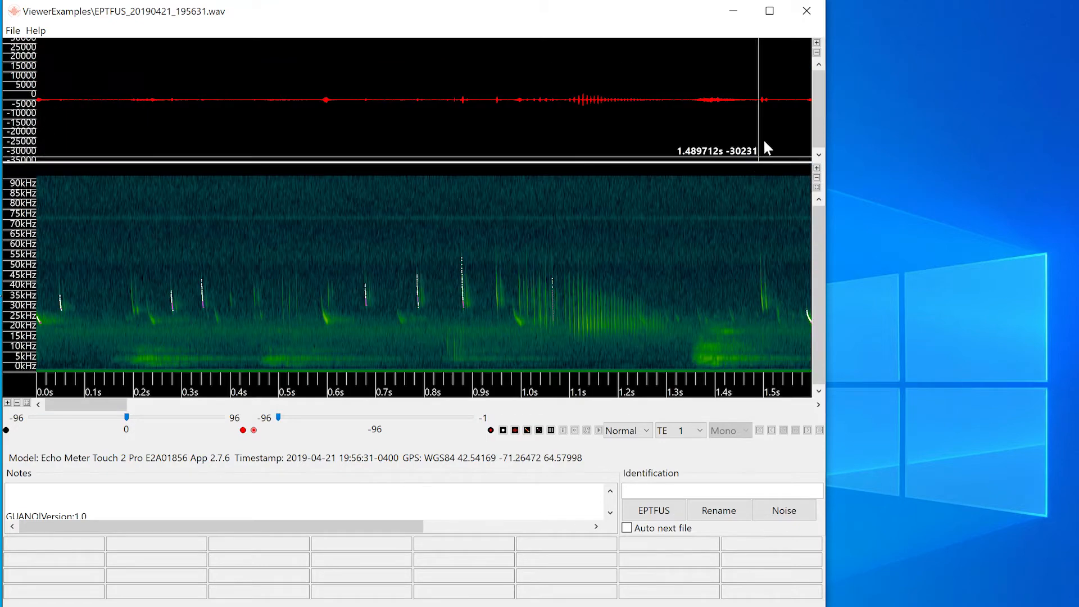
Zoom in on the waveform's amplitude axis in several stages and zoom back out to the full range.
left_click(816, 44)
left_click(816, 44)
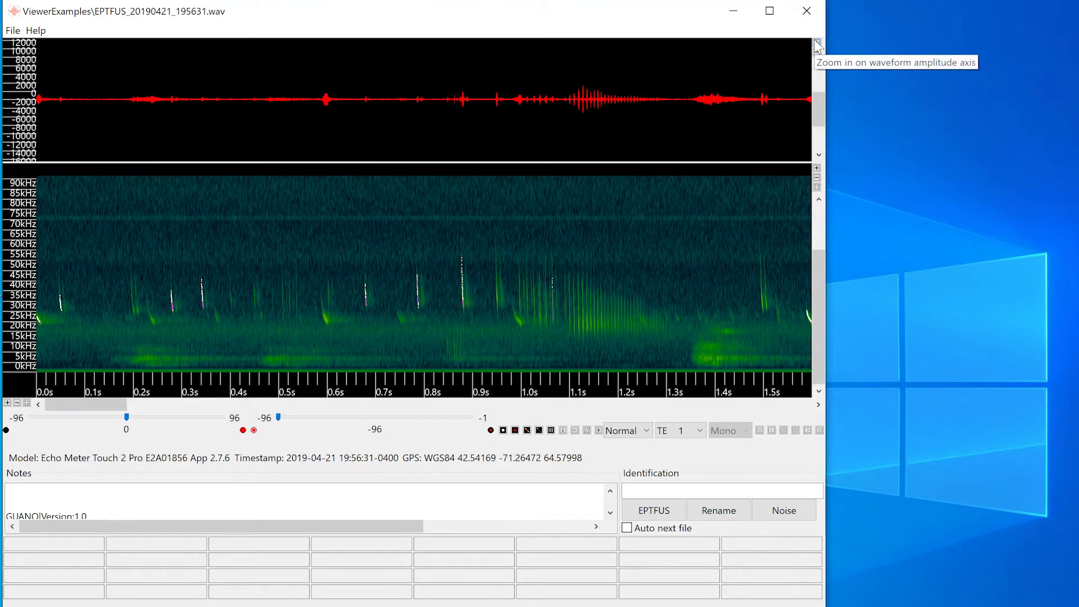
left_click(816, 43)
left_click(816, 43)
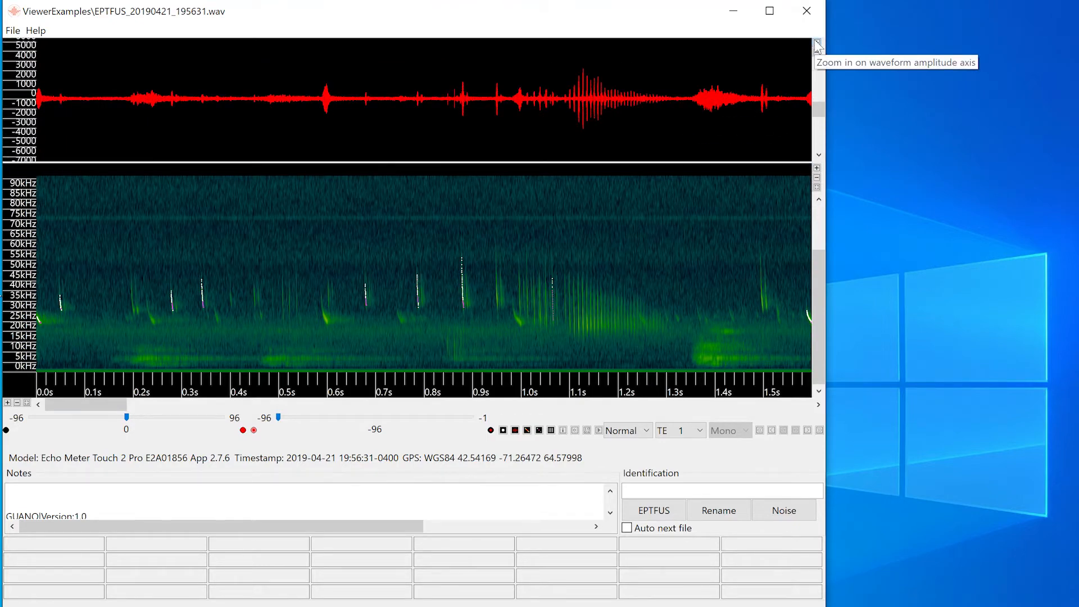
left_click(816, 52)
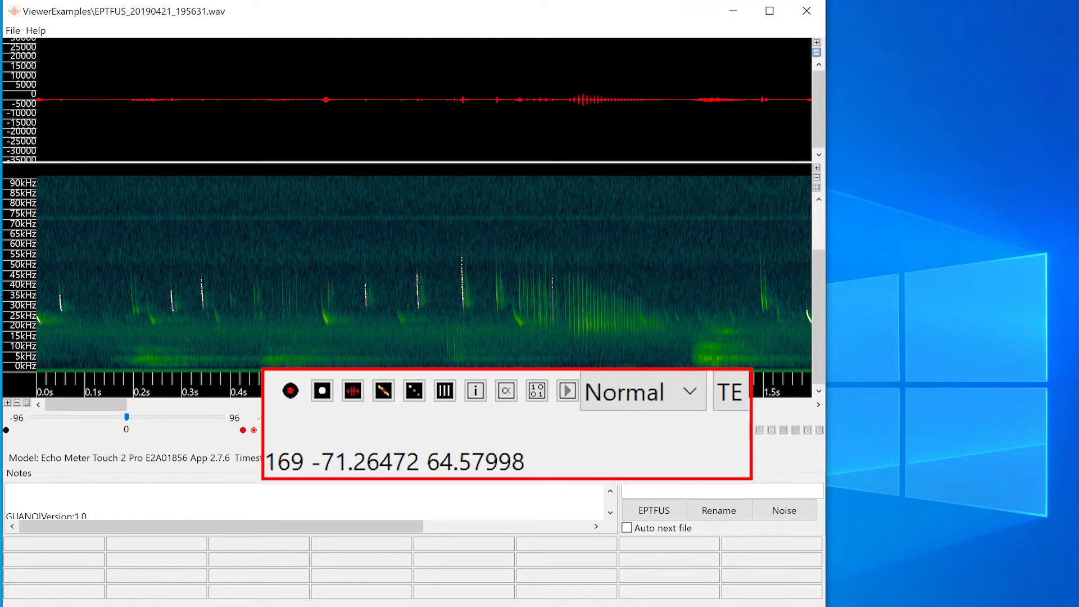
Read through the recording's metadata notes and hide the metadata panel.
left_click(351, 392)
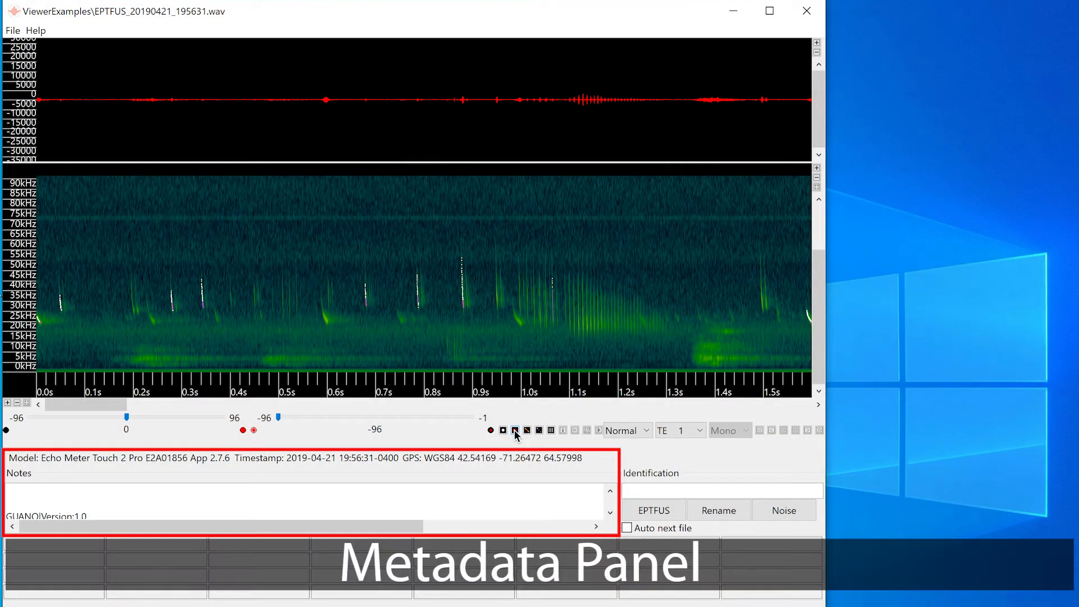
scroll(510, 501, "down", 3)
scroll(511, 500, "down", 5)
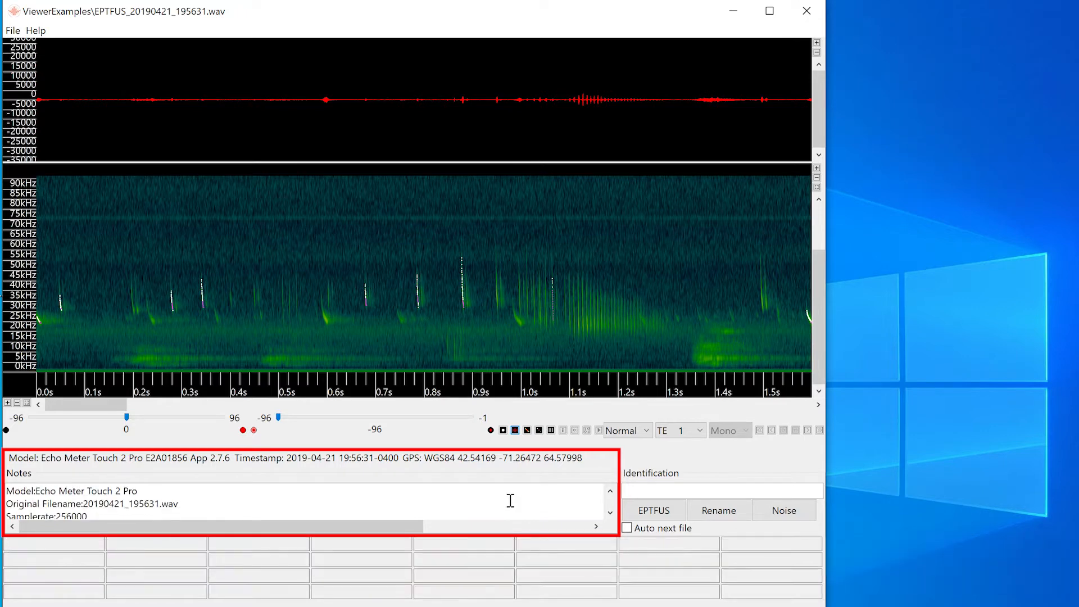
scroll(510, 501, "down", 4)
scroll(511, 500, "down", 4)
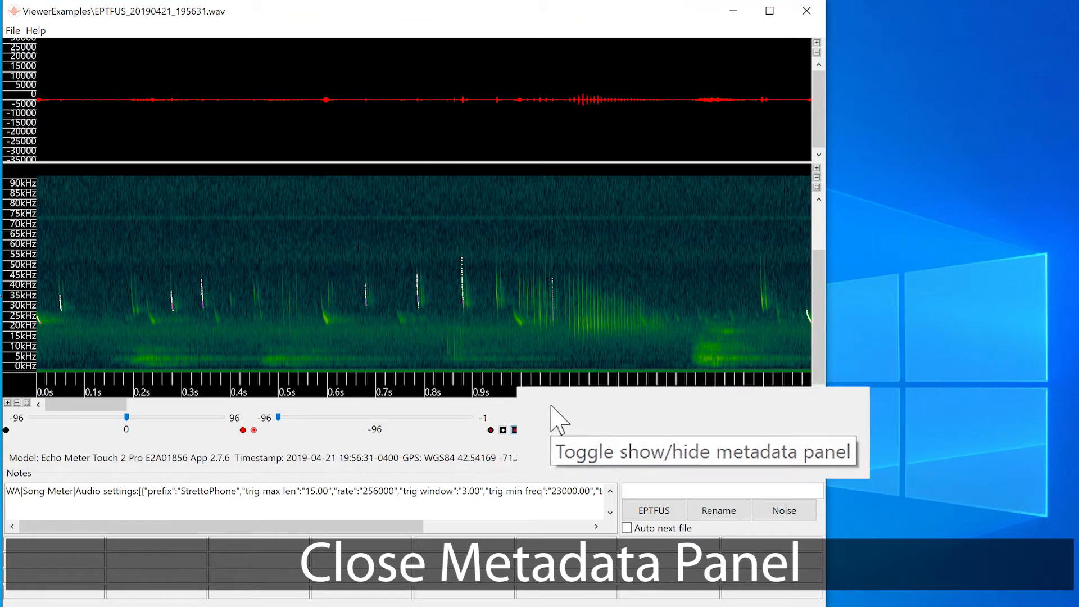
left_click(585, 430)
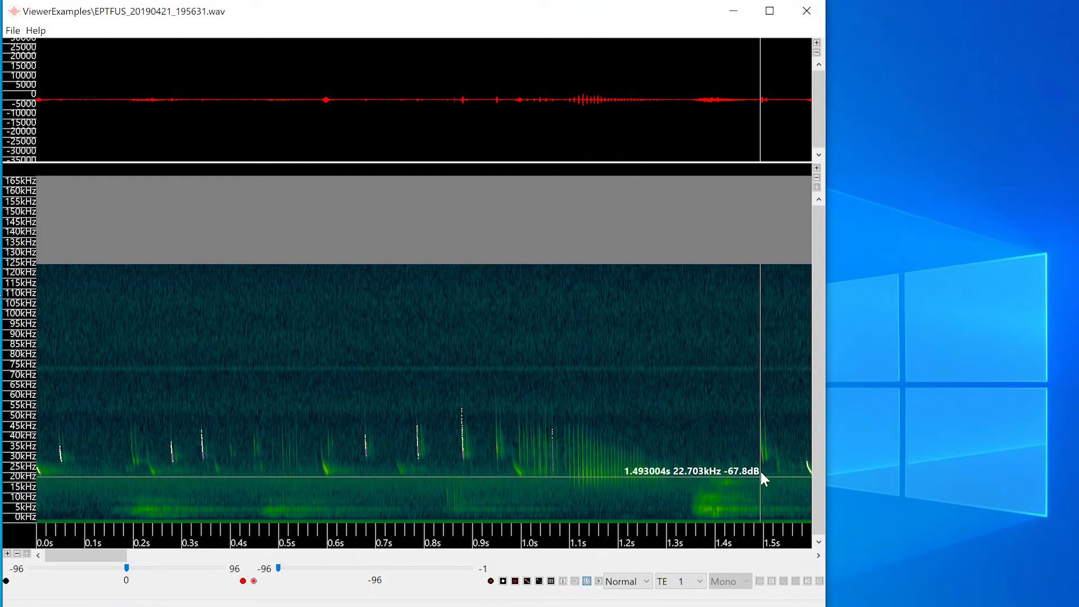
Fit the spectrogram's frequency axis to the full range and zoom it to about 0 to 94 kHz.
left_click(817, 188)
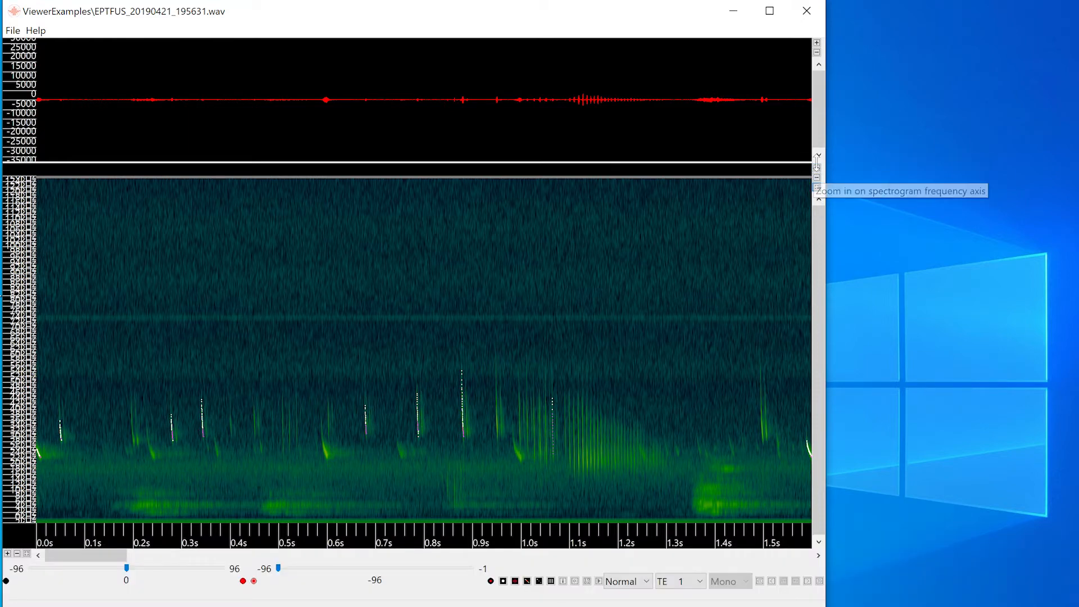
left_click(817, 187)
left_click_drag(820, 226, 829, 372)
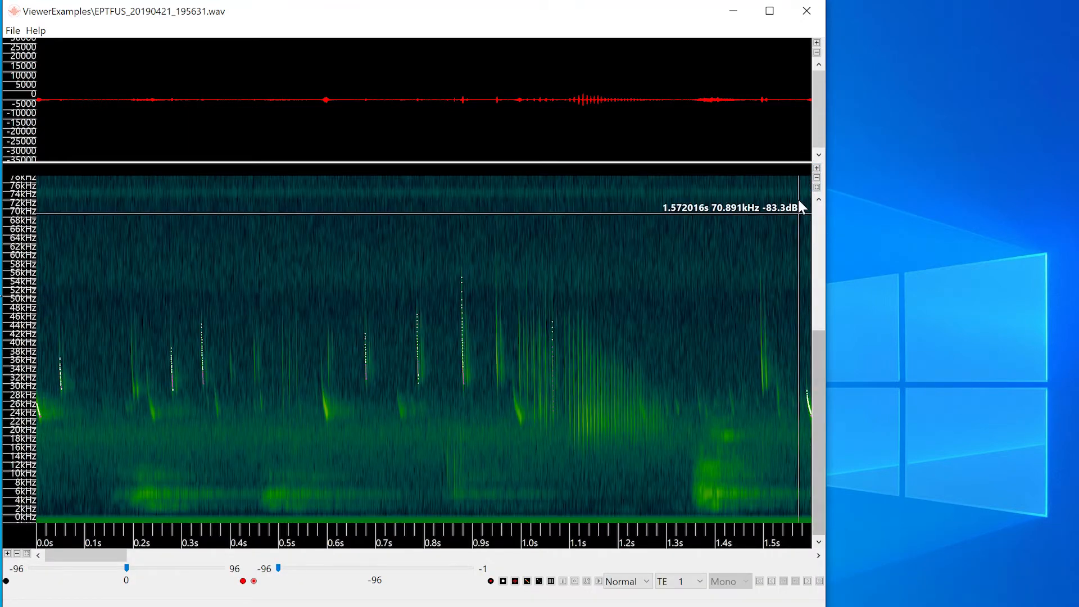
left_click(817, 178)
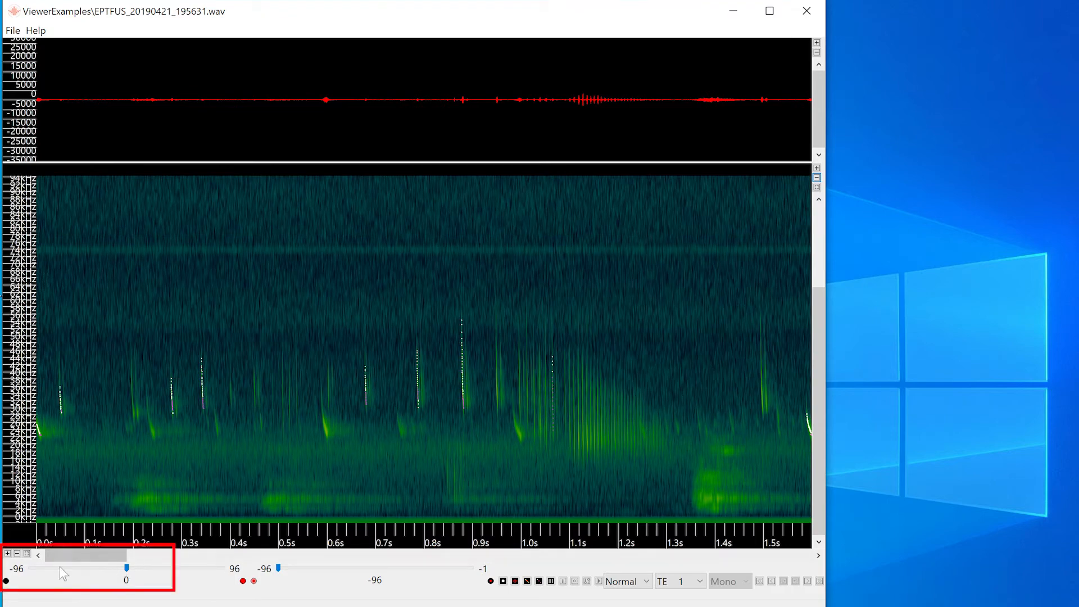
Fit the whole recording on the time axis, zoom in to about 6 seconds, and inspect the middle section.
left_click(26, 554)
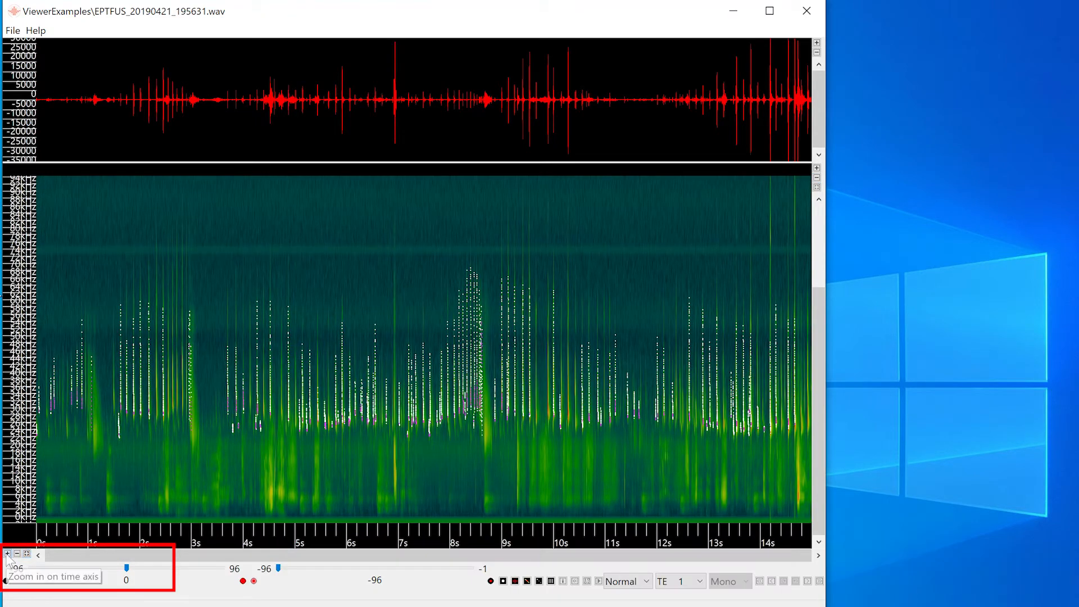
left_click(7, 554)
left_click(6, 554)
left_click(7, 554)
left_click(7, 554)
left_click(6, 555)
left_click(7, 555)
left_click(7, 555)
left_click(7, 554)
left_click_drag(441, 557, 405, 563)
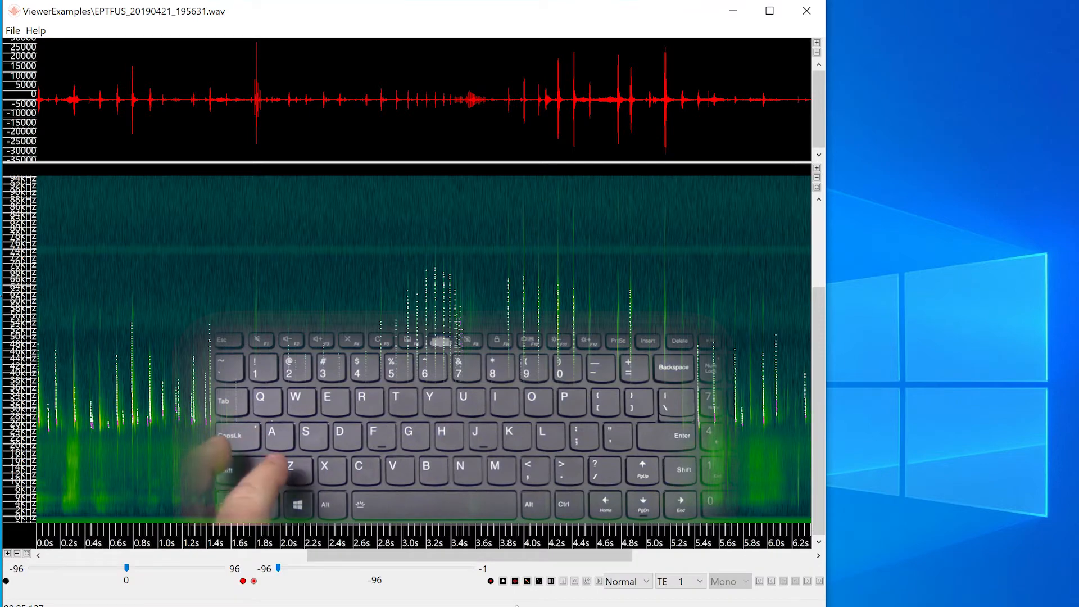
Compare zoom presets 4 and 5 on the spectrogram and return to preset 4.
key("ctrl+z+4")
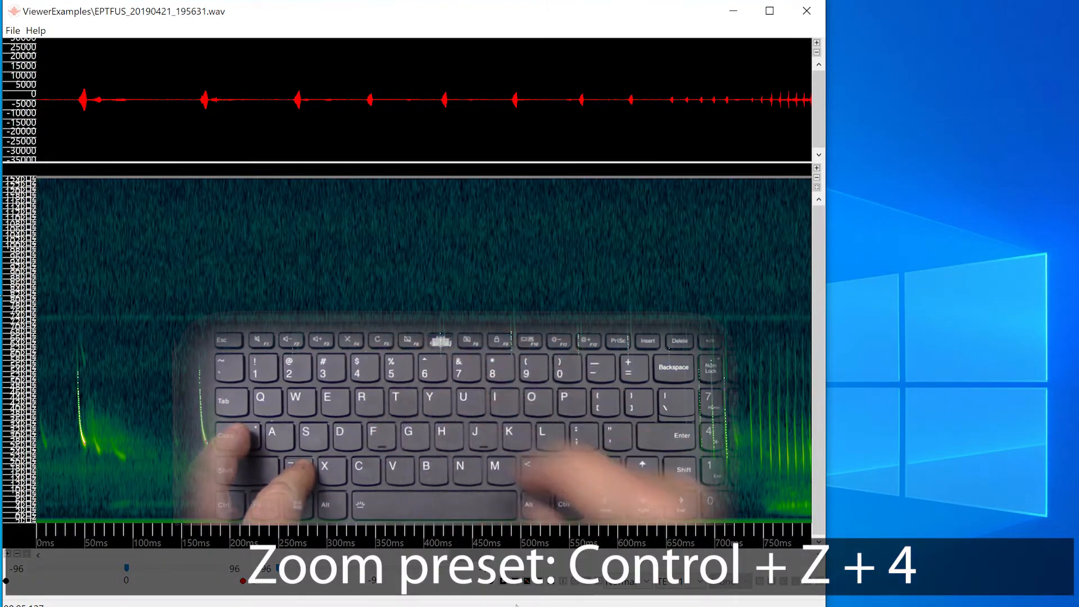
key("ctrl+z+4")
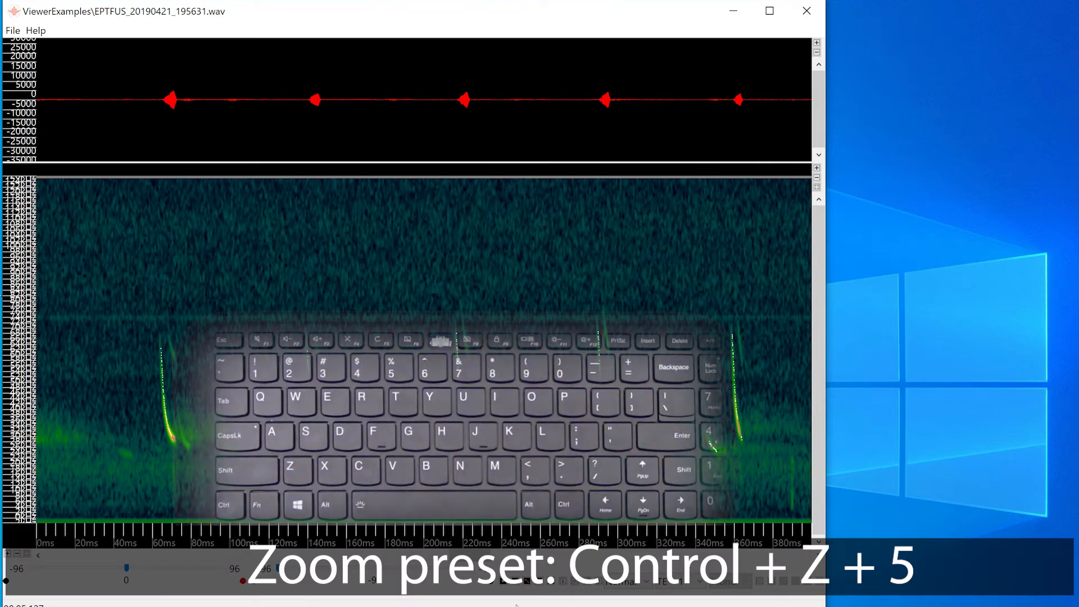
key("ctrl+z+5")
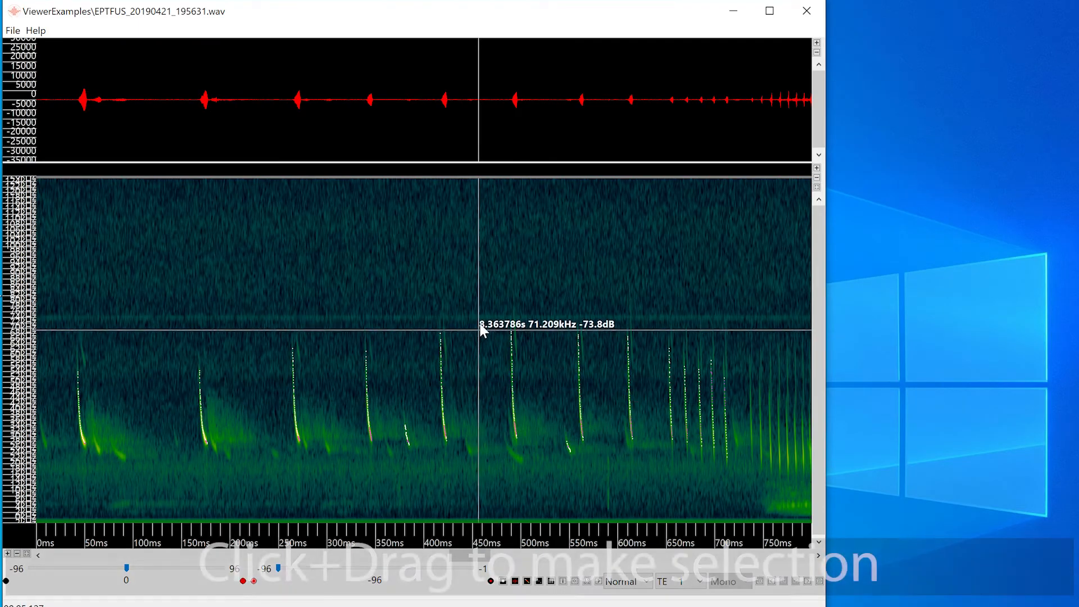
Select a single bat call in the spectrogram, about 83 ms long and about 22 to 79 kHz, and zoom to fit it.
left_click_drag(473, 305, 554, 462)
right_click(533, 393)
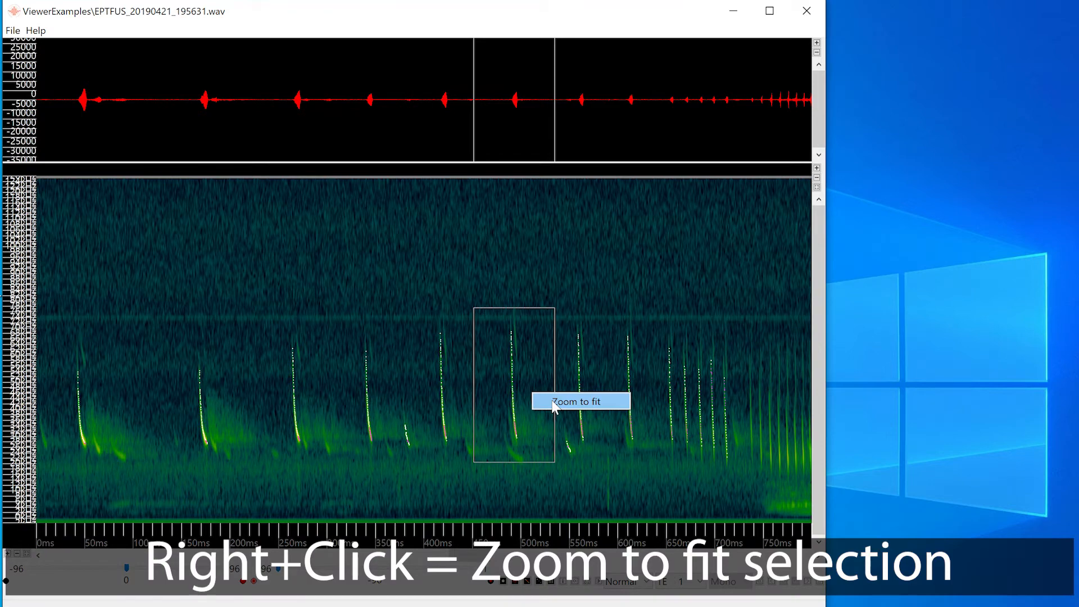
left_click(553, 402)
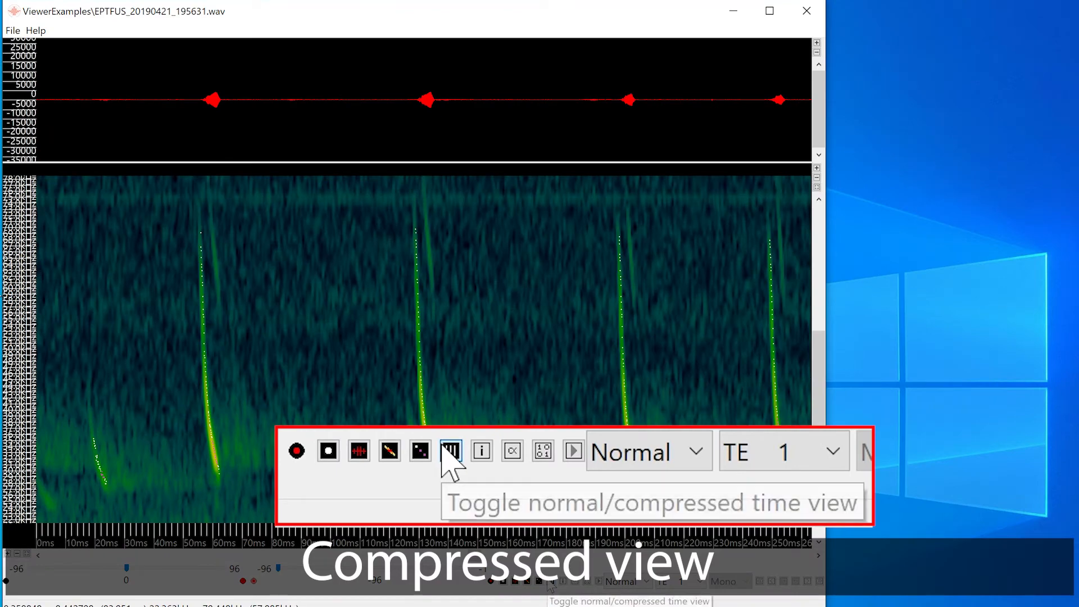
Turn on the compressed view and zoom in on the time axis to about 115 ms of closely spaced calls.
left_click(552, 582)
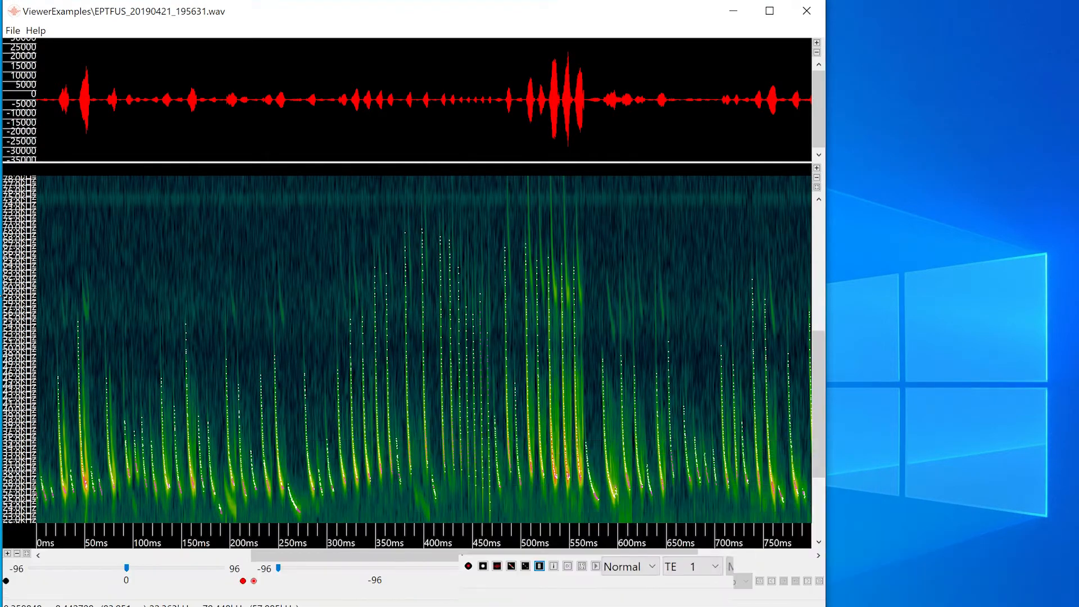
left_click(7, 554)
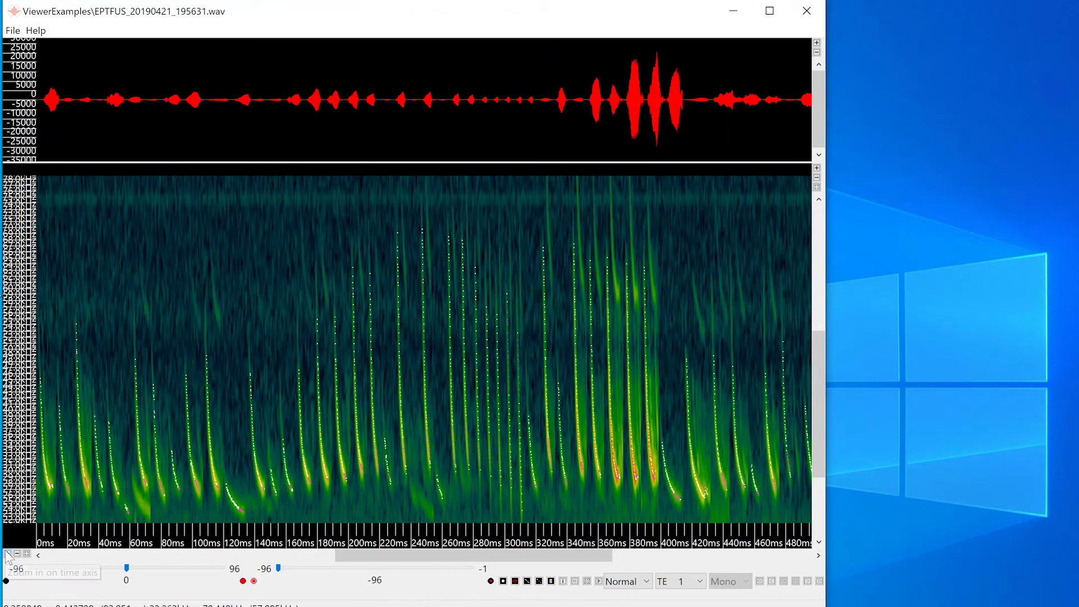
left_click(7, 554)
left_click(7, 554)
left_click(7, 554)
left_click(7, 554)
left_click(7, 554)
left_click(7, 555)
left_click(8, 554)
left_click(7, 555)
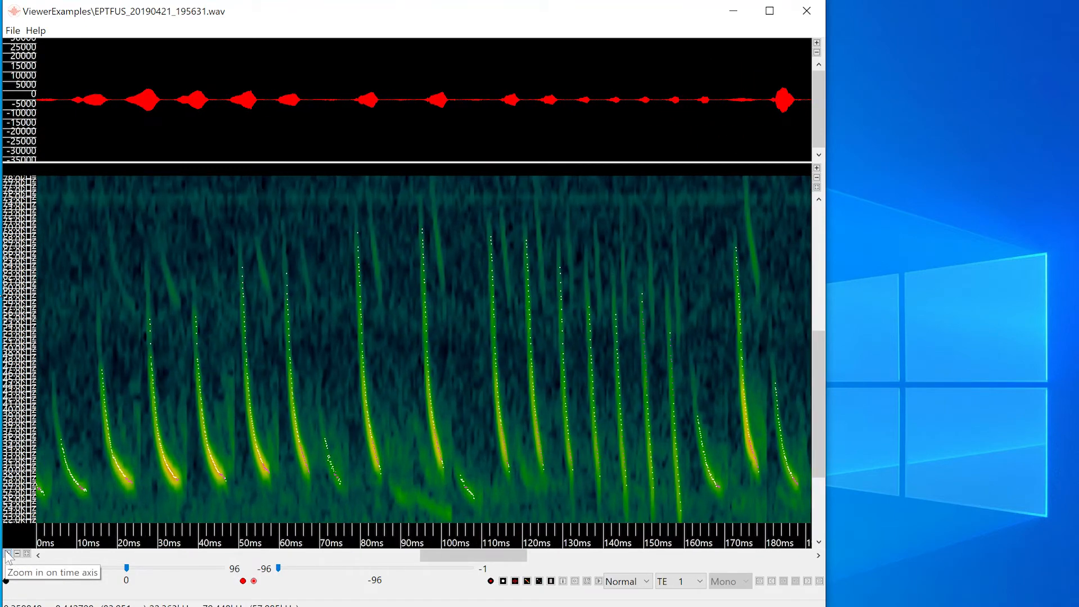
left_click(8, 554)
left_click(7, 554)
left_click(7, 554)
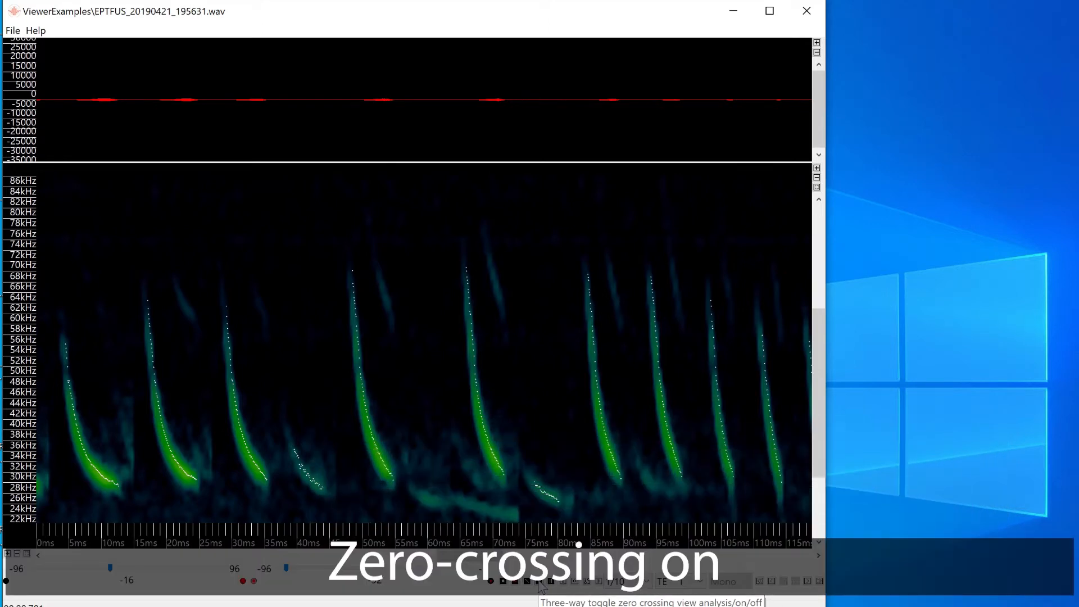
Compare the zero-crossing view states, and toggle the neighbouring spectrogram display option off and back on.
left_click(539, 581)
left_click(539, 581)
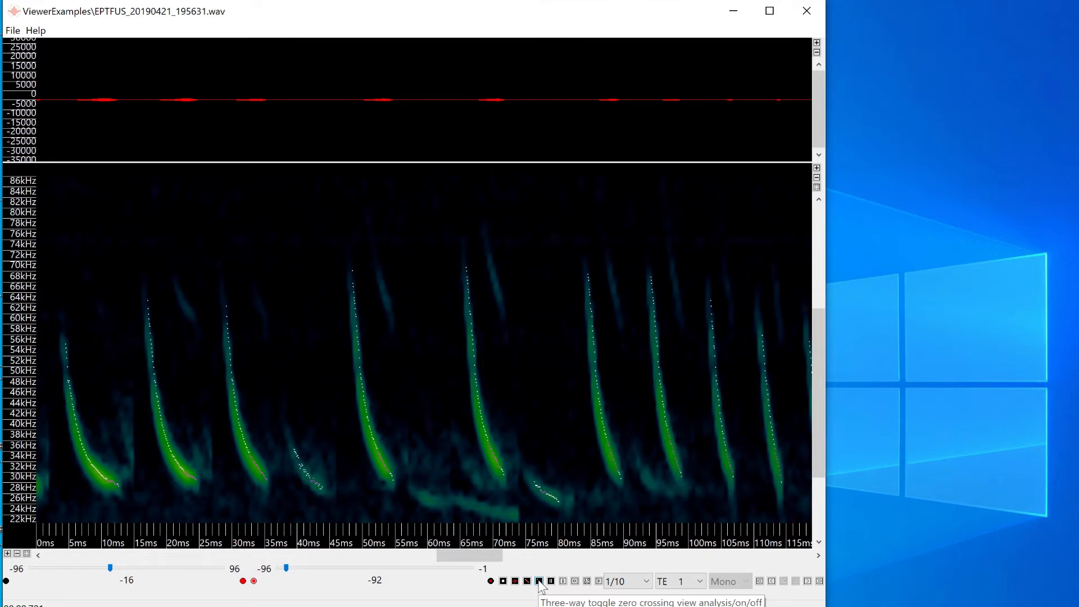
left_click(527, 581)
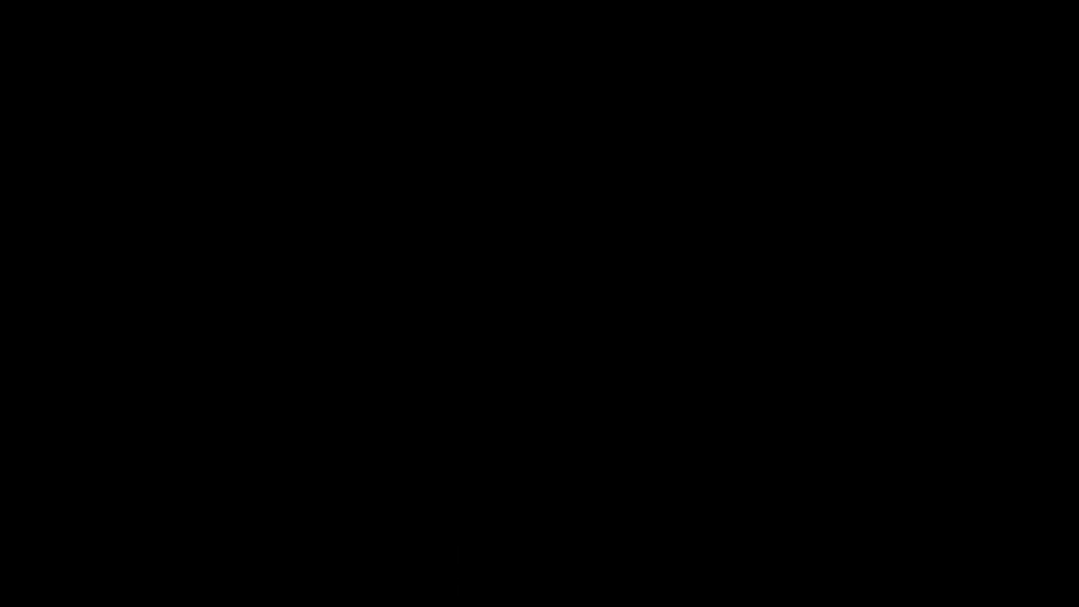
left_click(527, 581)
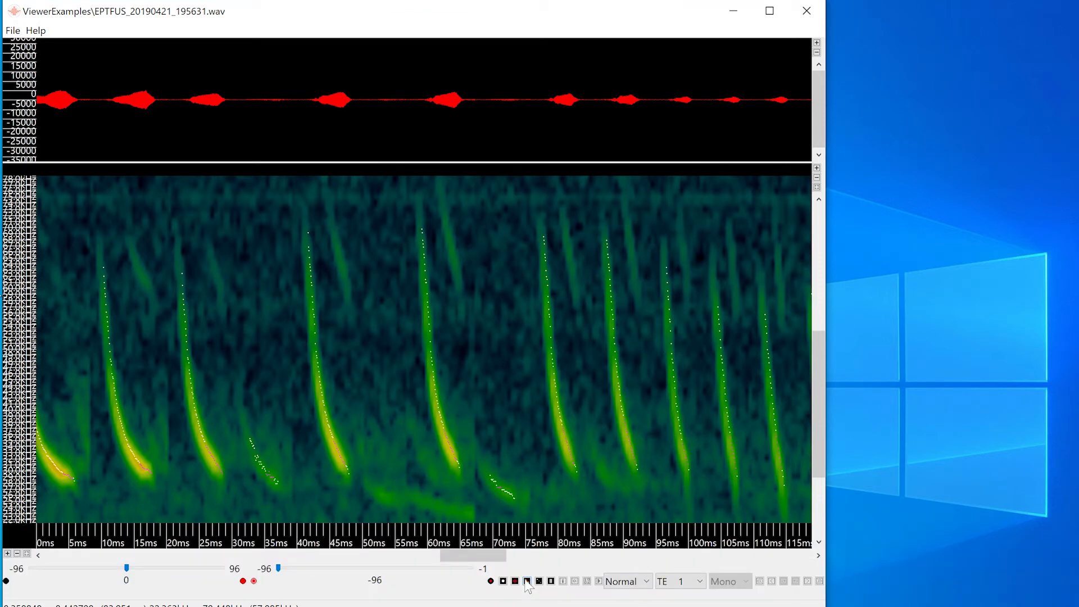
Set the spectrogram brightness to 6 and its contrast level to -84.
mouse_move(127, 569)
left_mouse_down()
mouse_move(99, 568)
mouse_move(131, 565)
left_mouse_up()
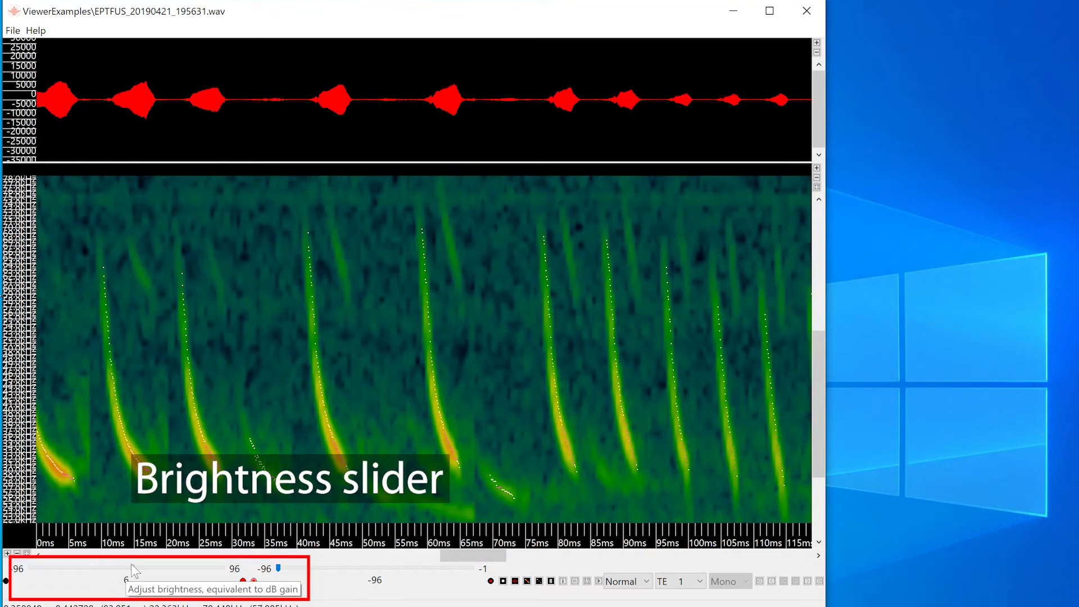
left_click_drag(289, 567, 298, 570)
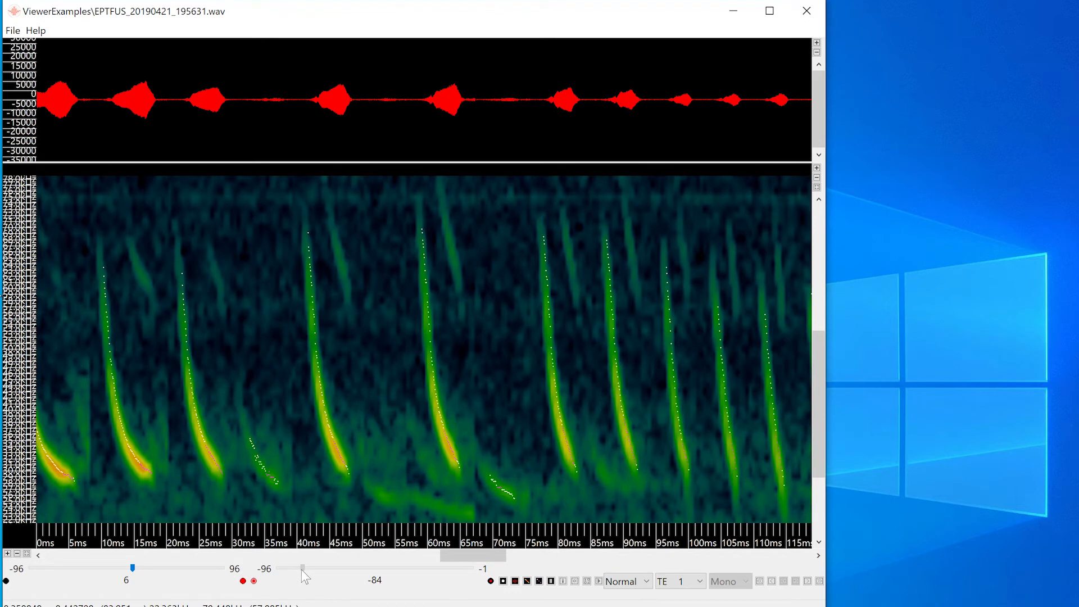
left_click(13, 32)
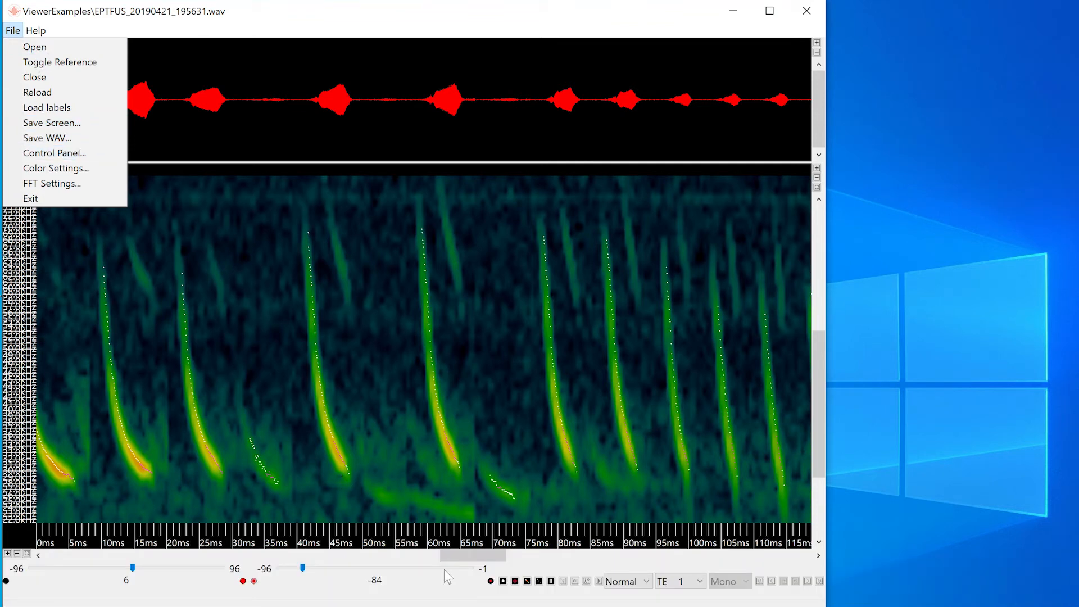
left_click(449, 598)
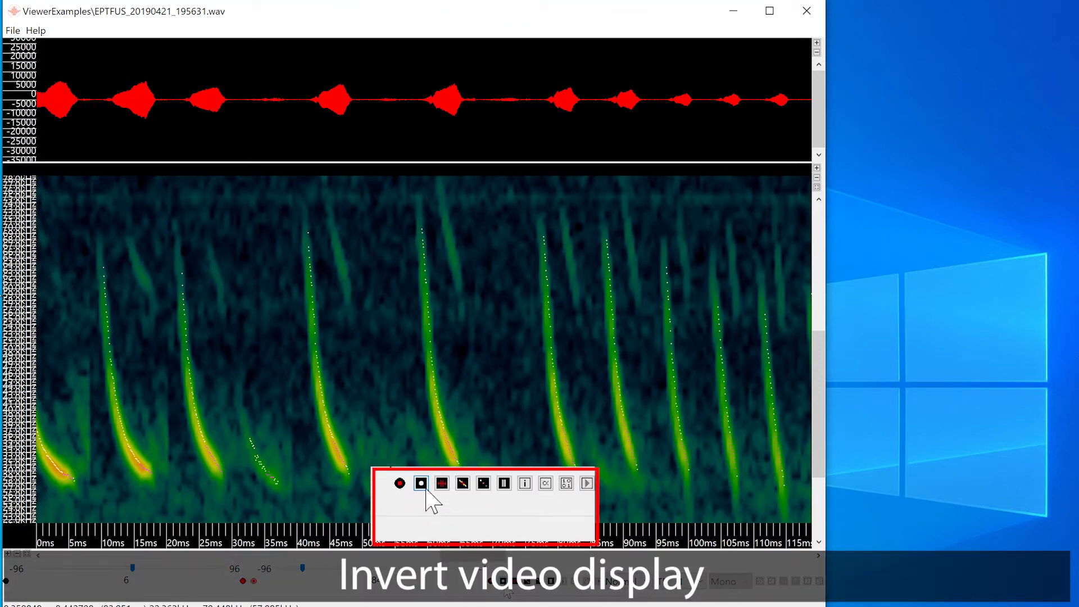
Show the waveform and spectrogram in inverse video, and return to the dark display.
left_click(503, 582)
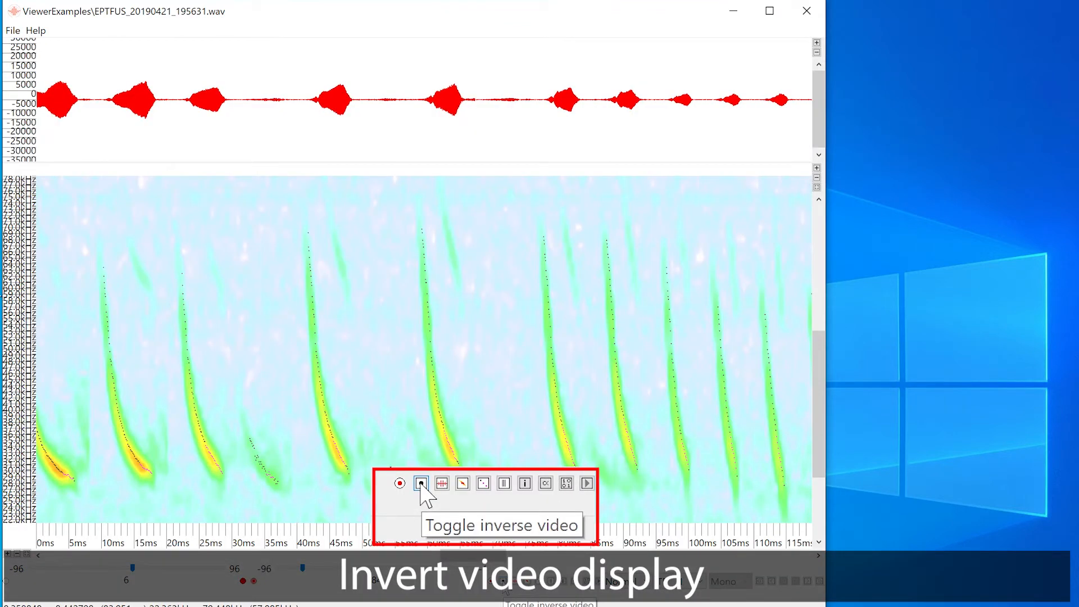
left_click(503, 581)
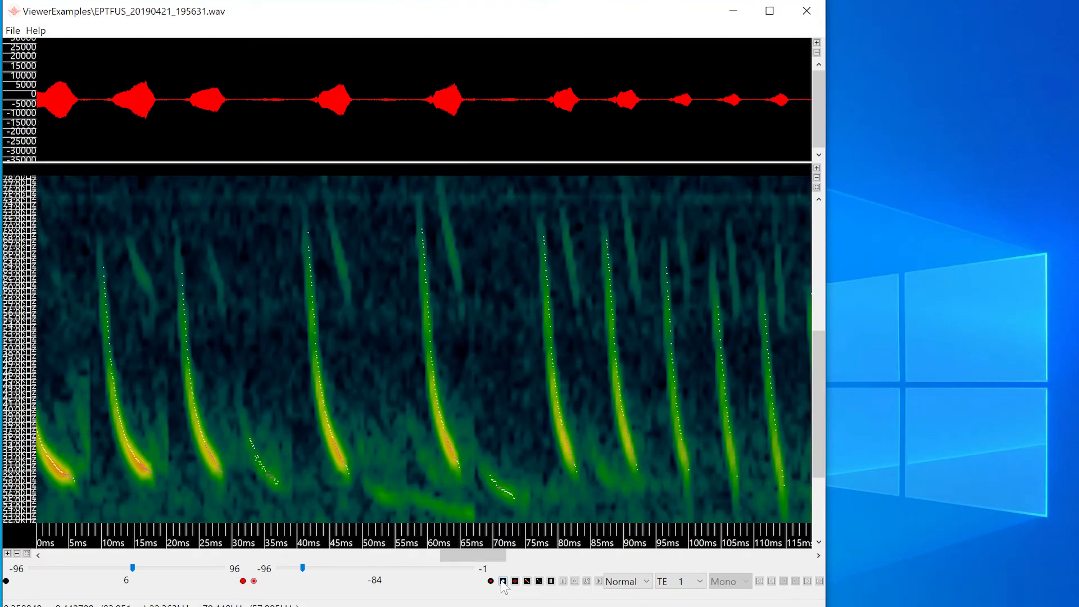
Place horizontal reference guide lines below, above and midway through the bat calls, and hide the guide lines again.
right_click(315, 486)
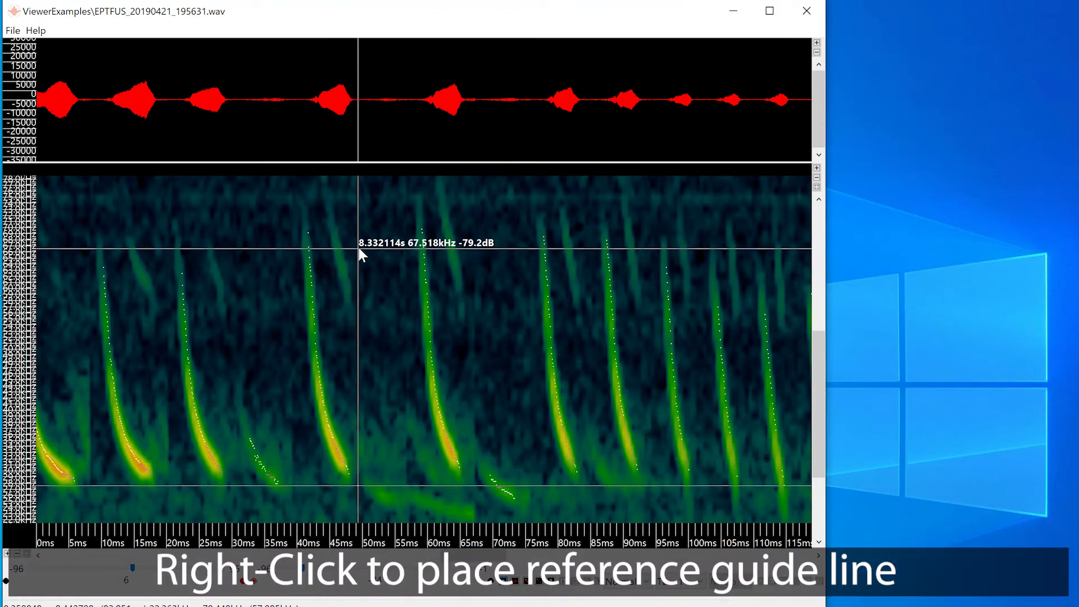
right_click(353, 219)
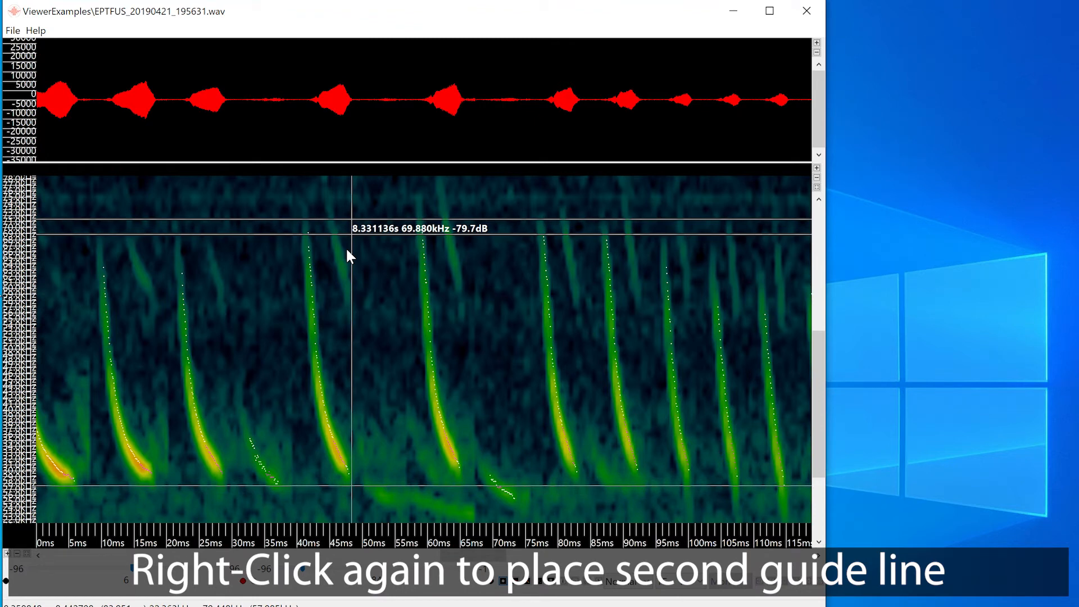
right_click(343, 319)
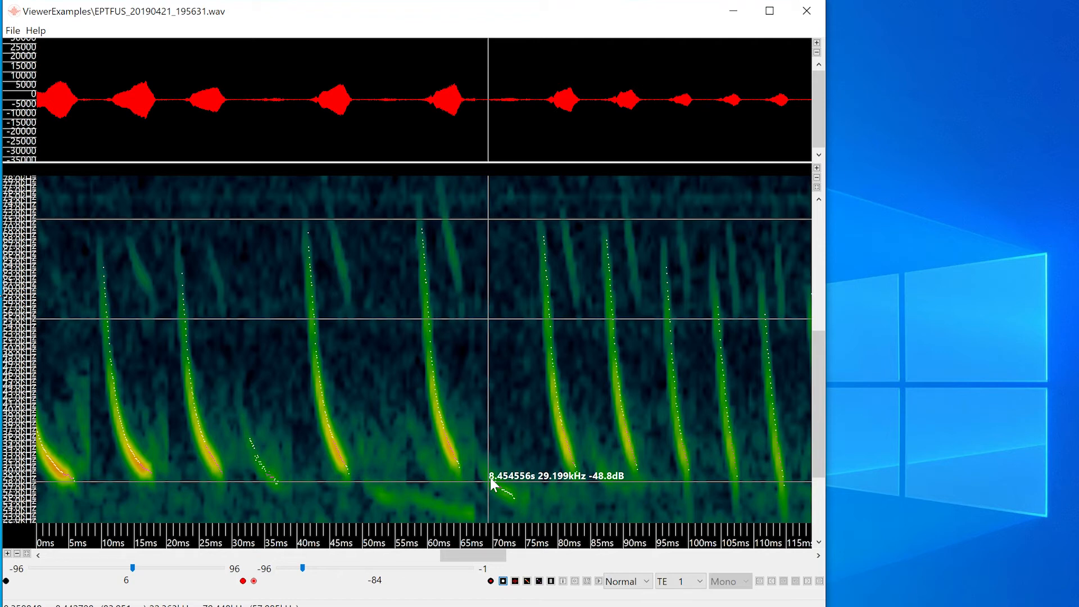
right_click(375, 471)
right_click(376, 471)
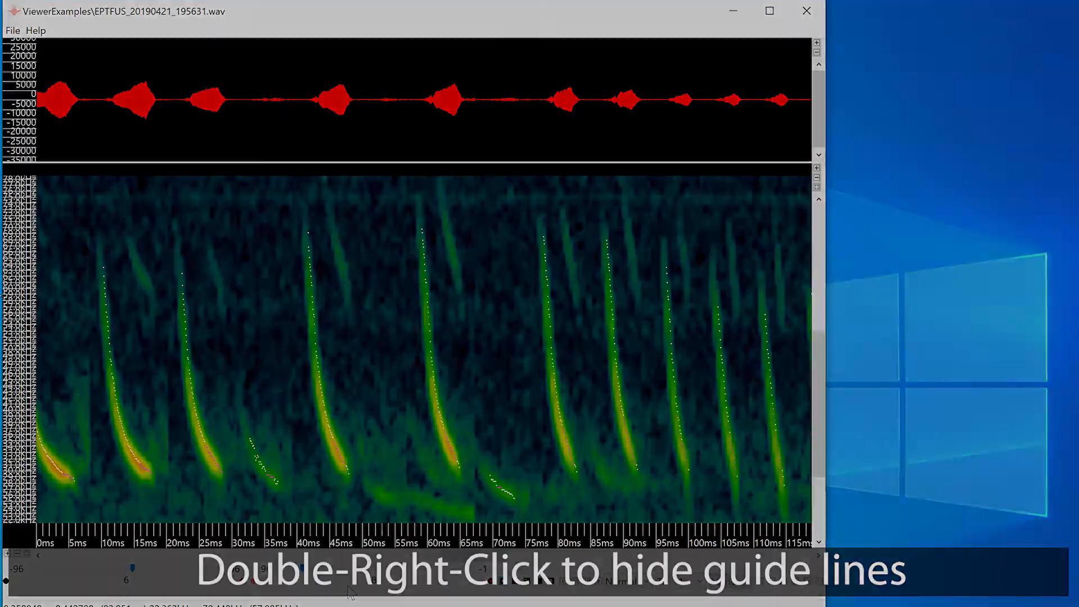
Analyze a selection of three calls, about 116 ms long and about 27 to 75 kHz, and close the results and clear the selection.
left_click_drag(517, 200, 708, 486)
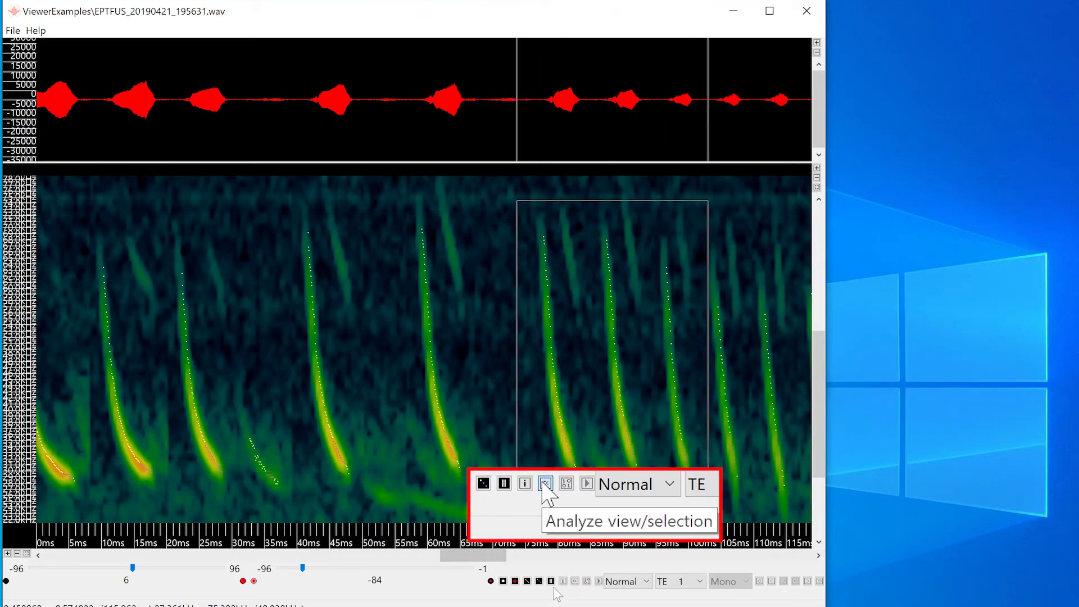
left_click(575, 582)
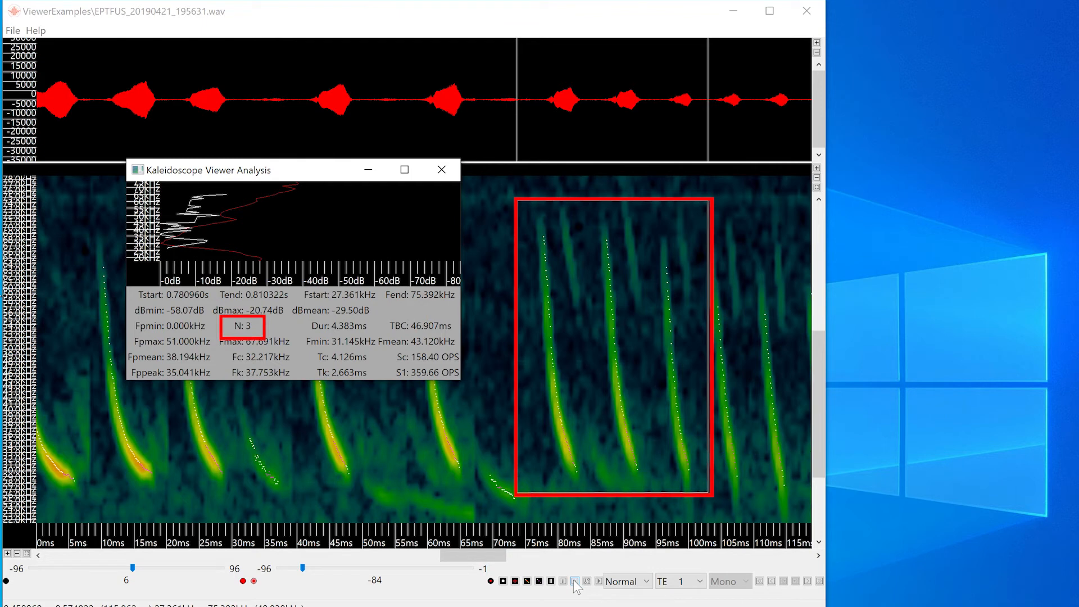
left_click(441, 169)
left_click(456, 422)
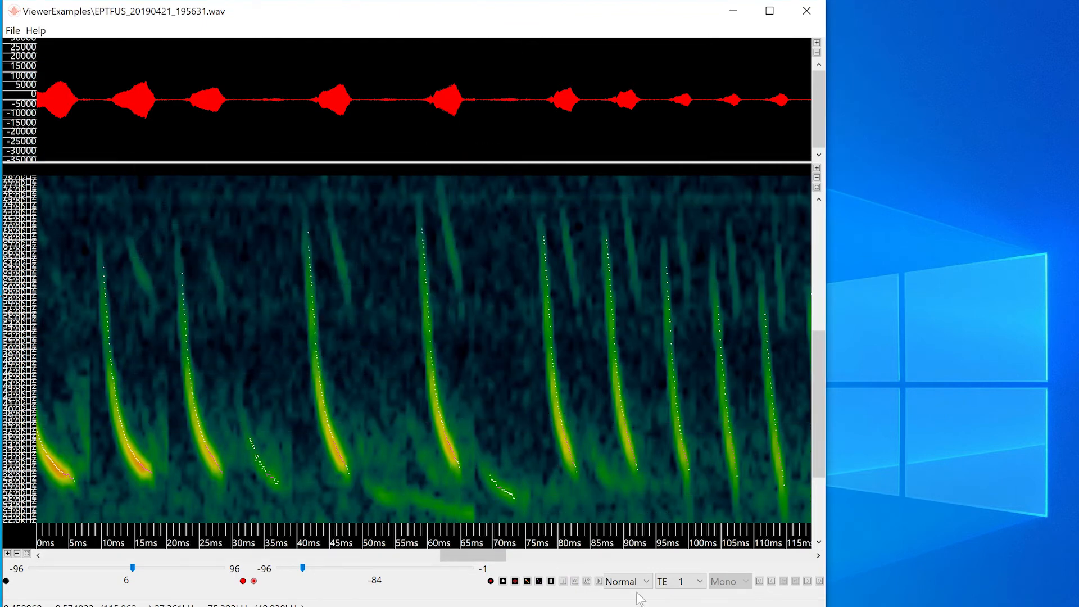
Analyze the whole visible view, check the options for copying the spectrum and measurements, and close the analysis.
left_click(576, 583)
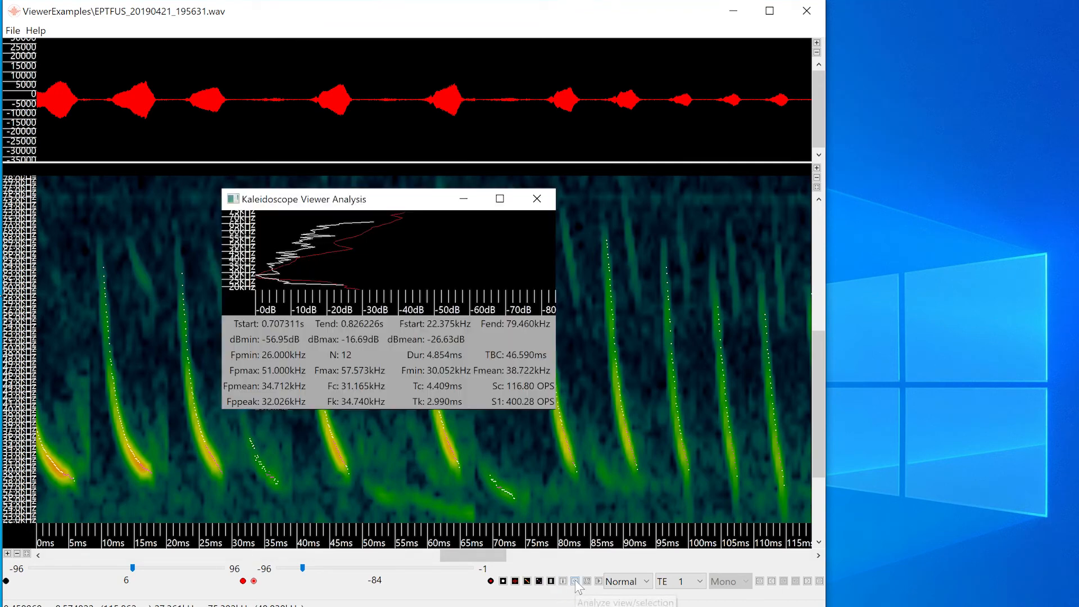
right_click(451, 257)
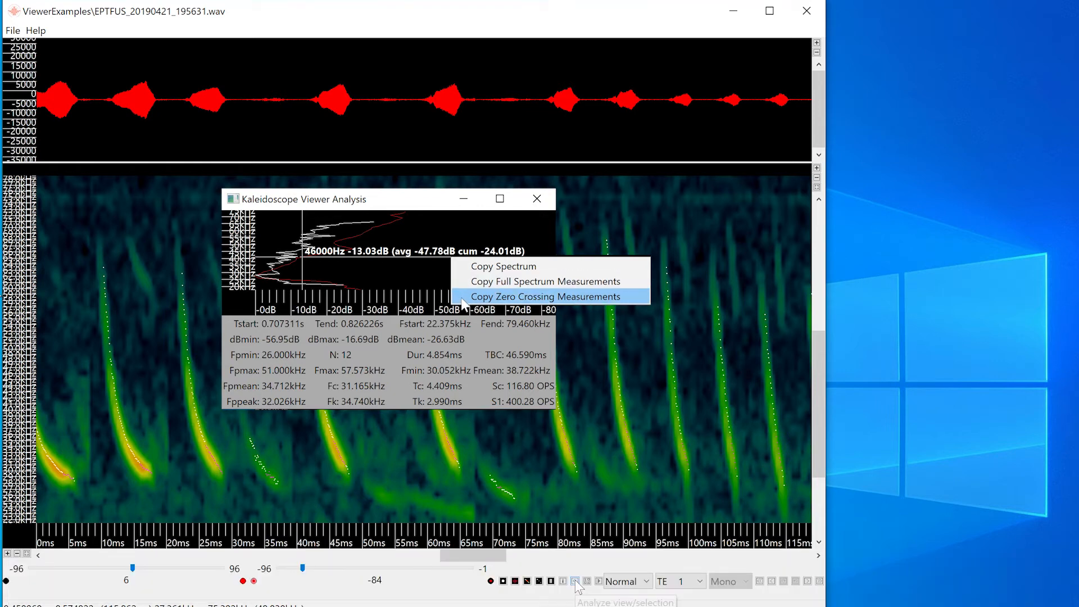
left_click(537, 198)
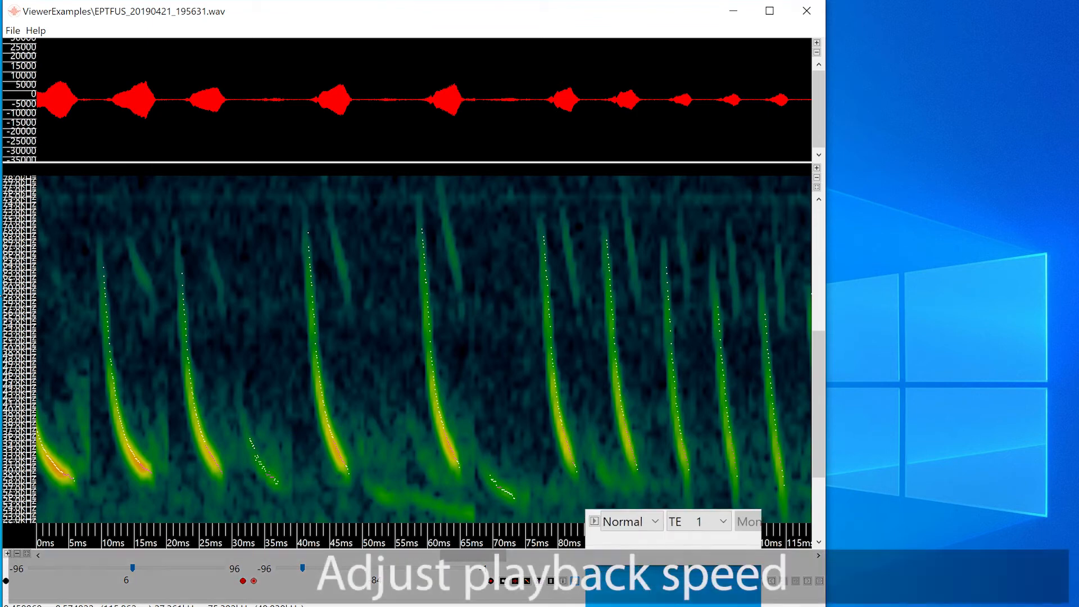
Set the playback speed to 1/10.
left_click(625, 583)
scroll(646, 438, "up", 1)
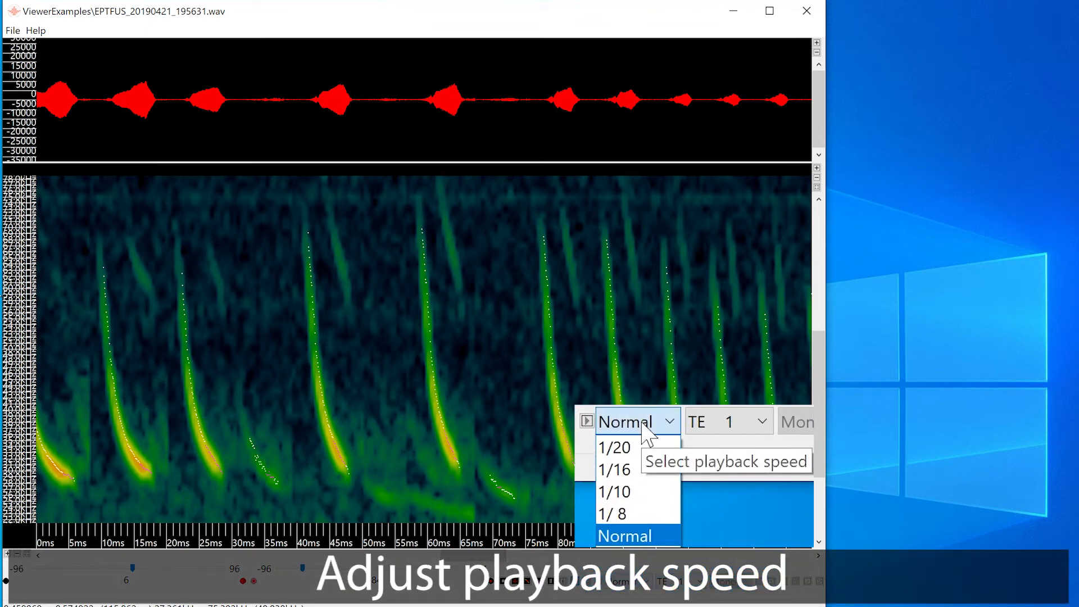
left_click(640, 493)
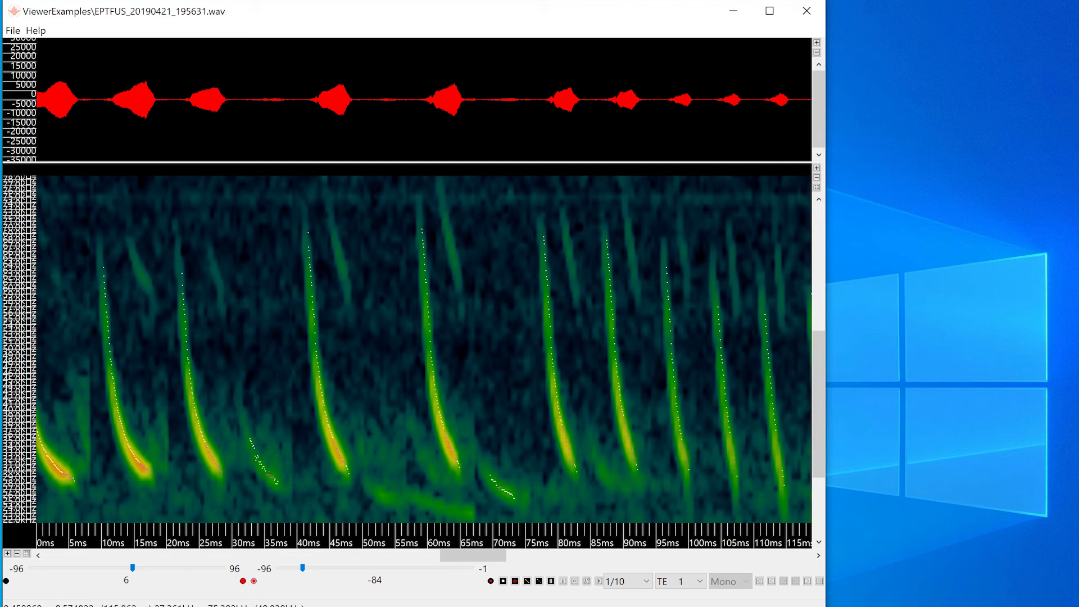
Return to the normal time view and play a zoomed-out stretch containing the rapid call sequence, with the low frequencies in view.
left_click(551, 581)
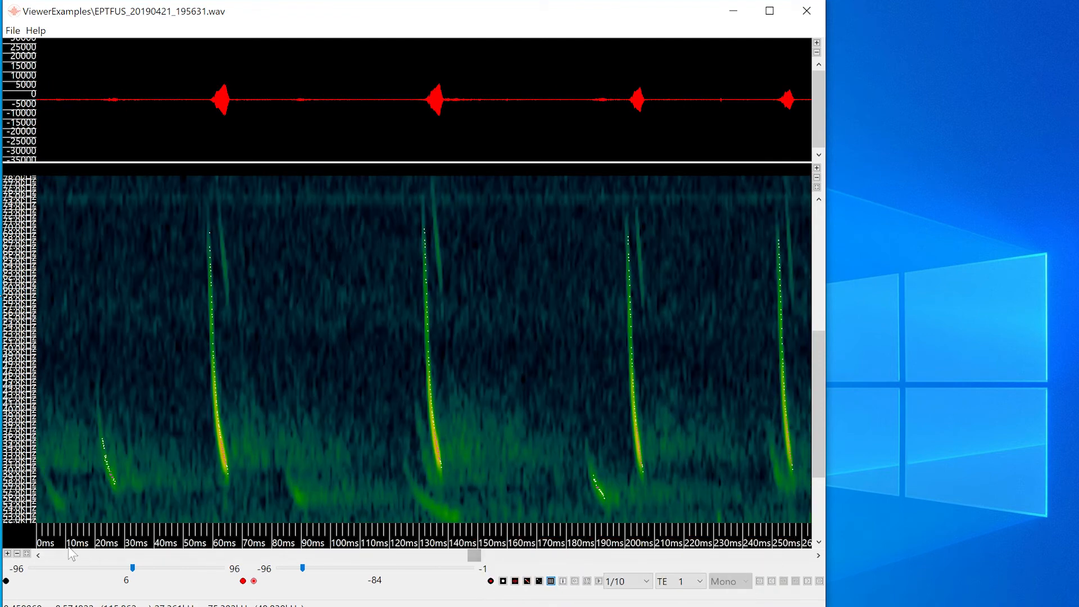
left_click(17, 554)
left_click(17, 554)
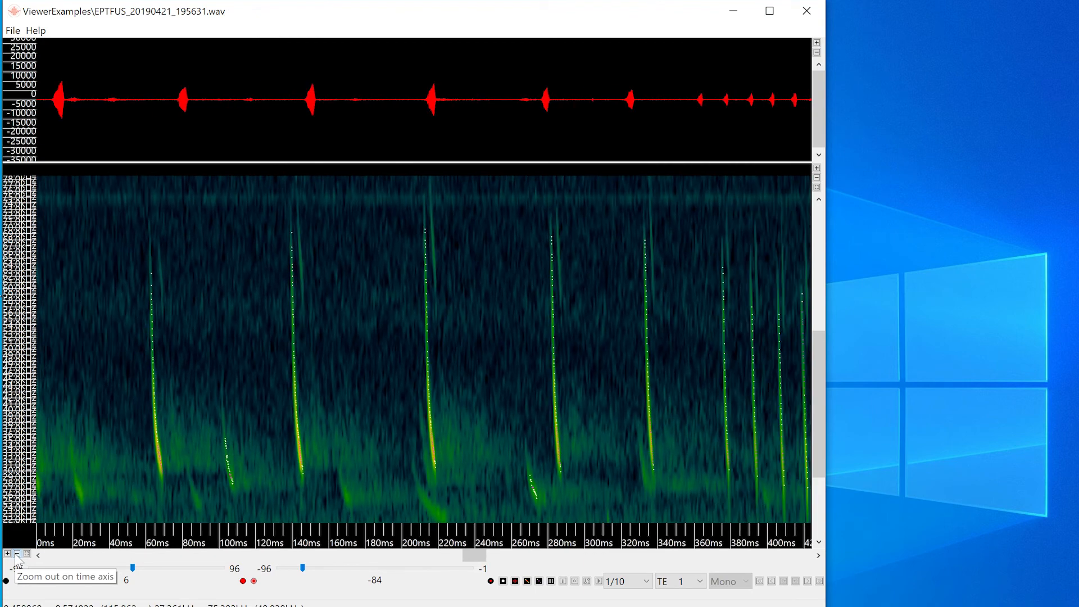
left_click_drag(472, 549, 490, 550)
left_click_drag(822, 391, 821, 424)
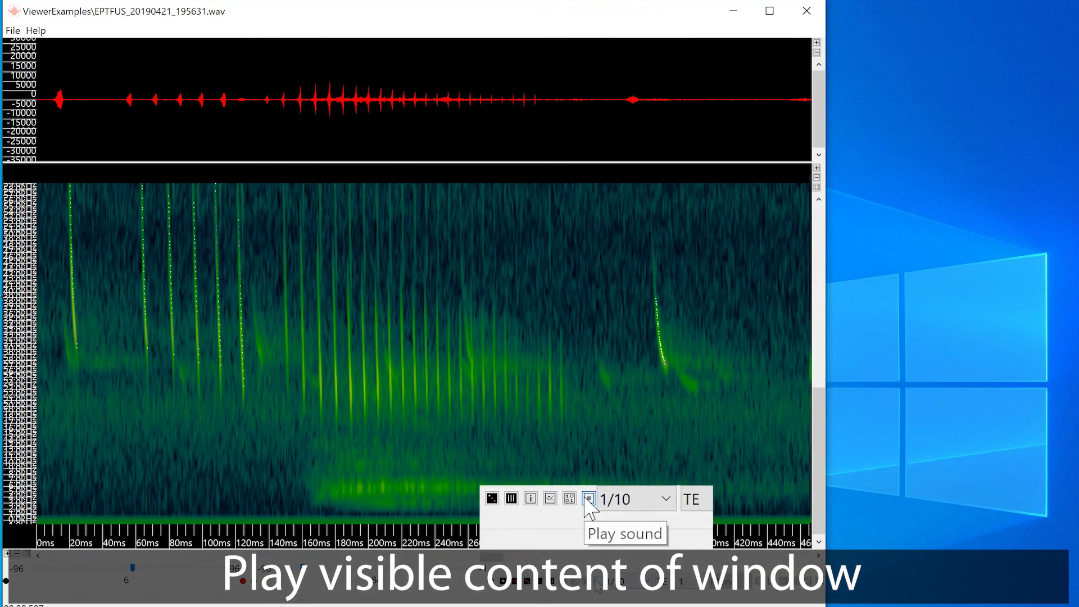
left_click(599, 582)
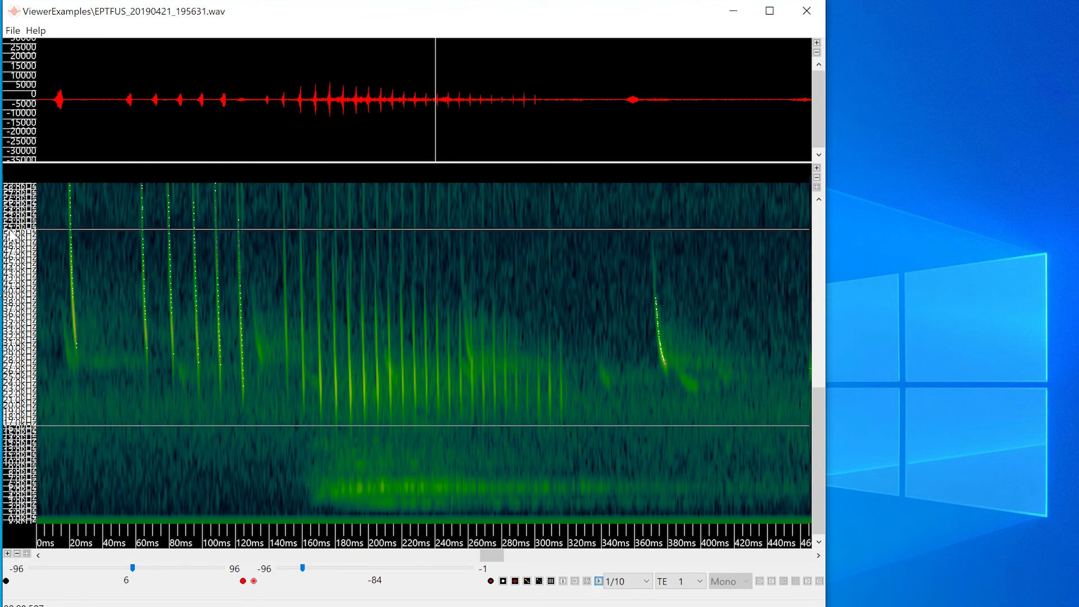
Create a band-pass filter on the frequency axis and play the visible part of the recording.
left_click_drag(16, 187, 17, 186)
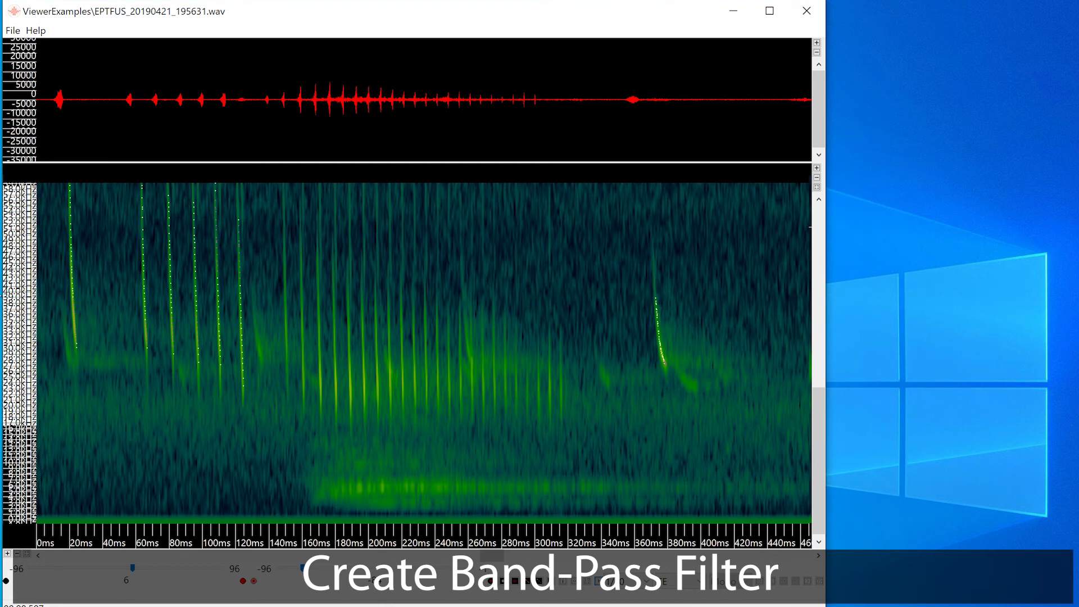
key("space")
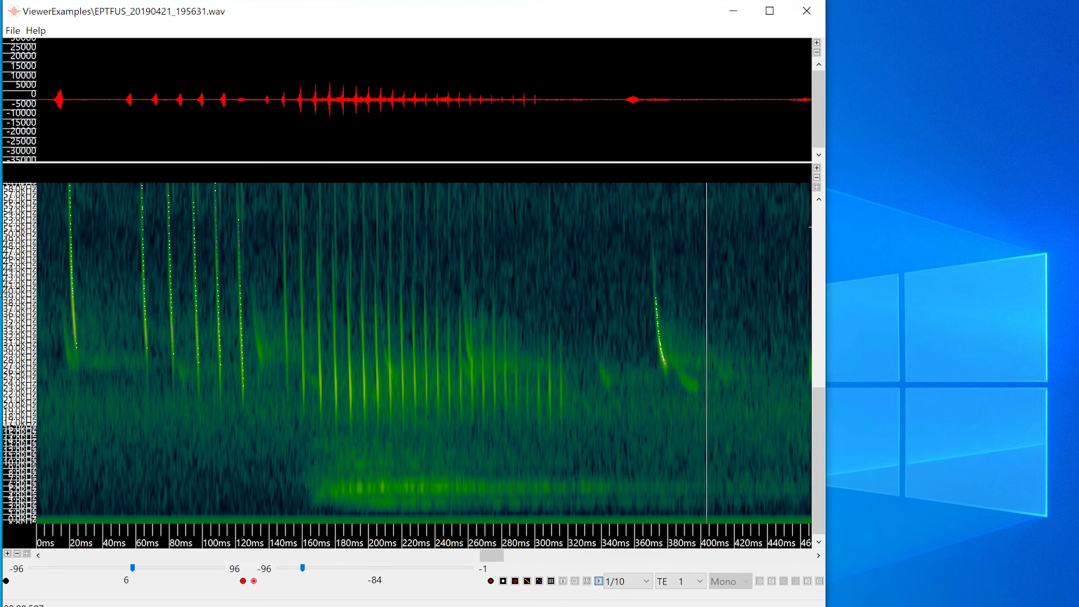
key("h")
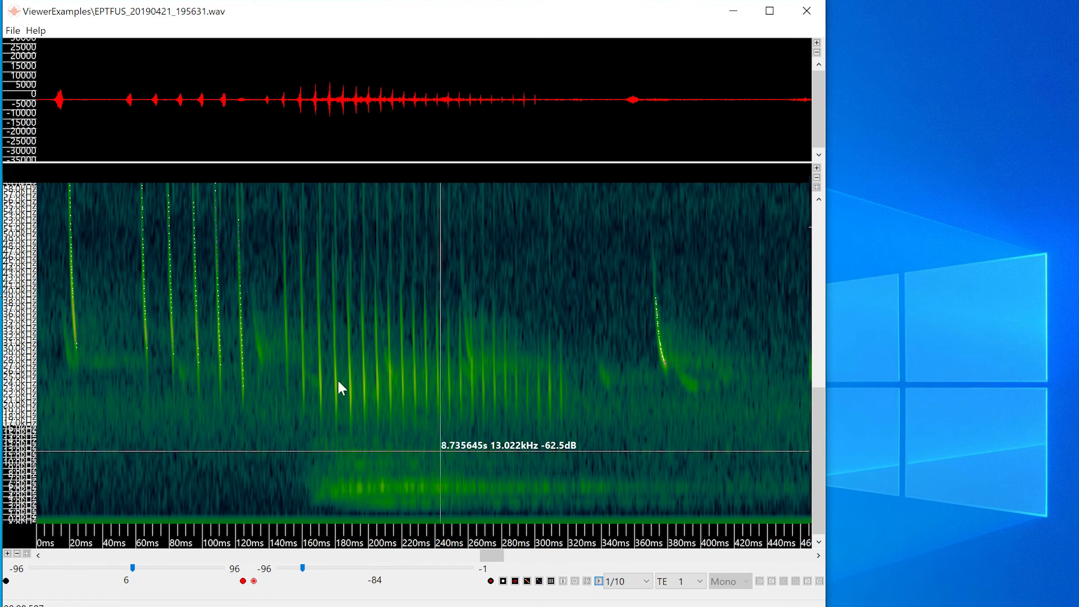
Select the rapid call sequence, about 202 ms long and about 15 to 54 kHz, and play only that selection.
mouse_move(271, 233)
left_mouse_down()
mouse_move(430, 359)
mouse_move(579, 434)
left_mouse_up()
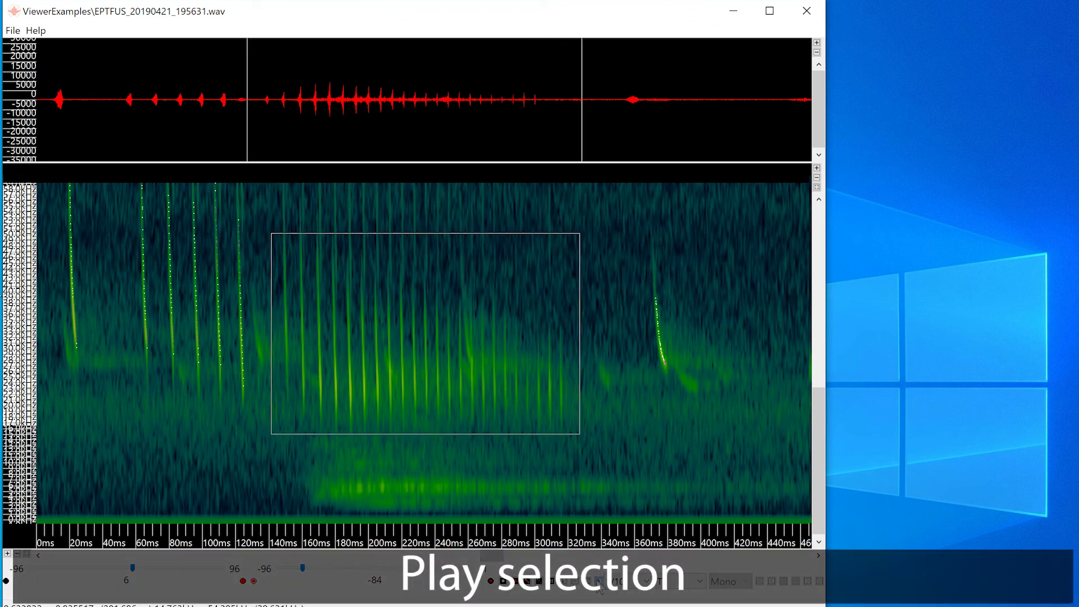
left_click(599, 581)
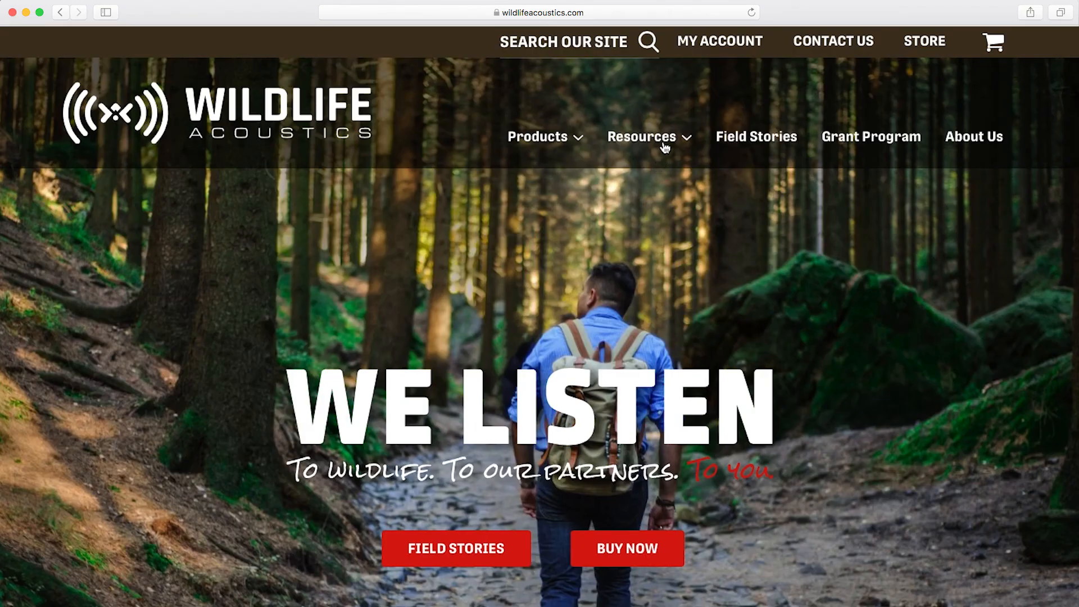
Switch to the Wildlife Acoustics website in the browser and open the Video Tutorials page from its resources.
mouse_move(665, 147)
left_click(666, 225)
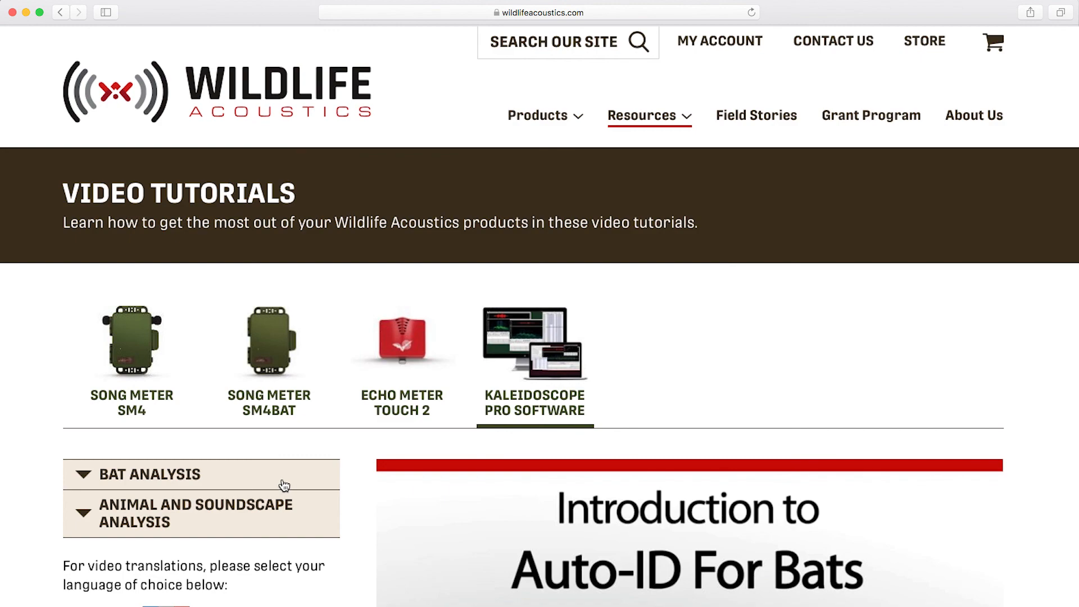